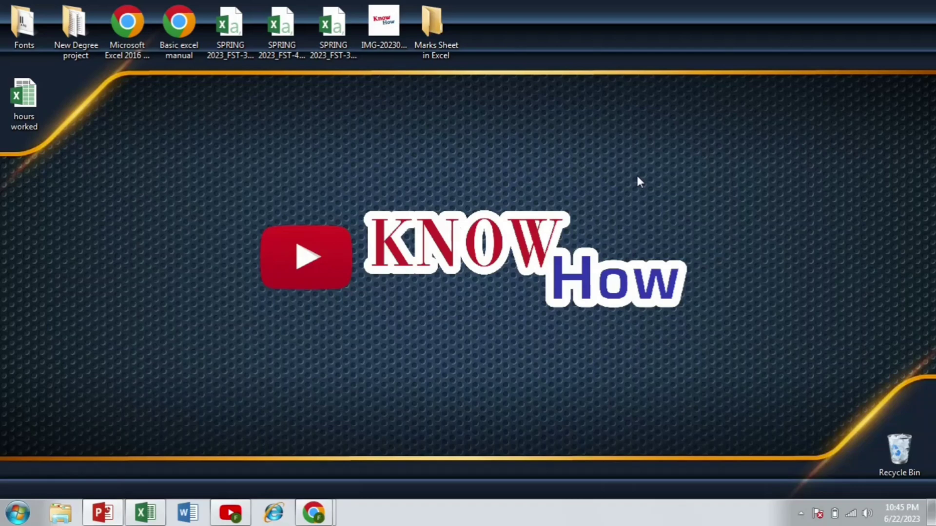
Open a new Chrome window and start a blank spreadsheet from Google Sheets.
right_click(319, 511)
click(273, 443)
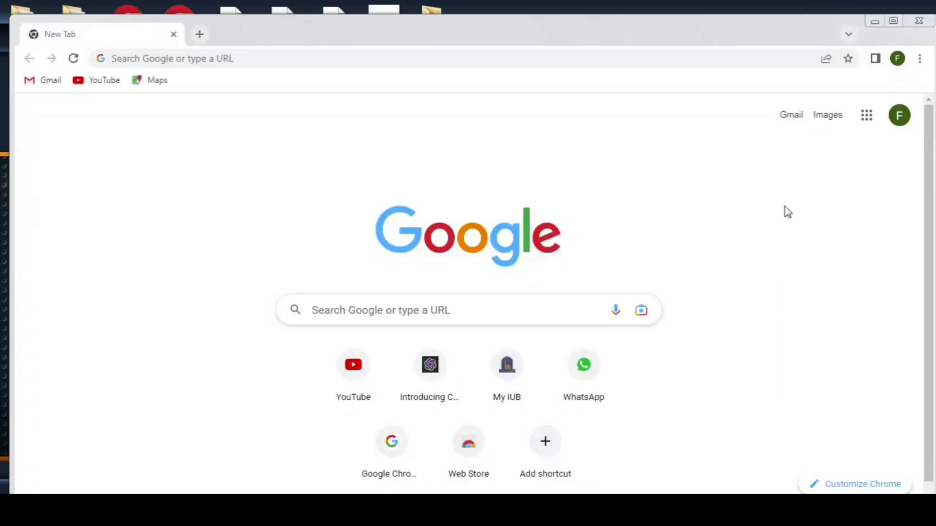
click(868, 124)
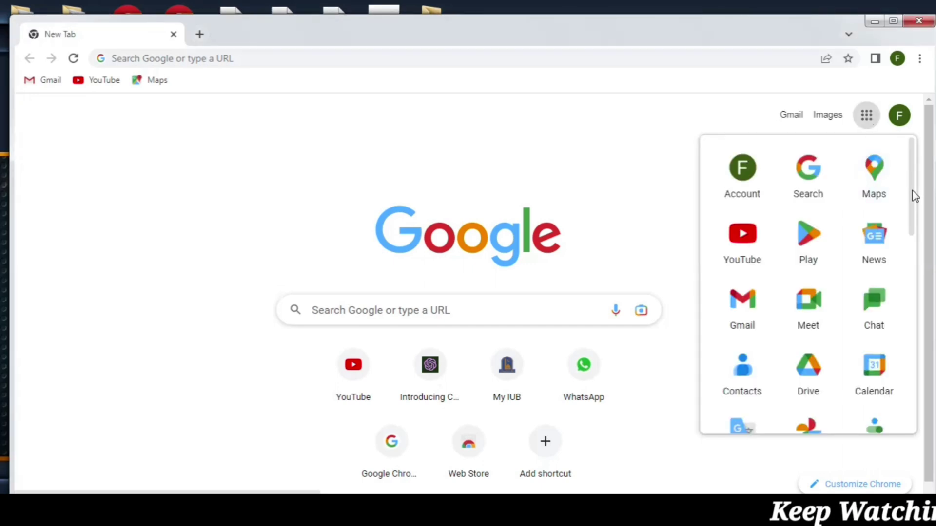
drag(913, 192, 917, 326)
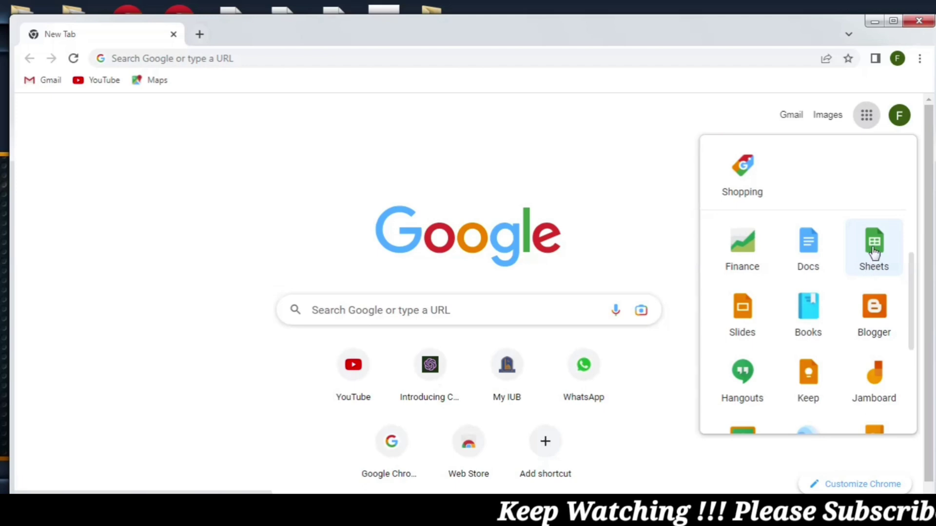
click(873, 260)
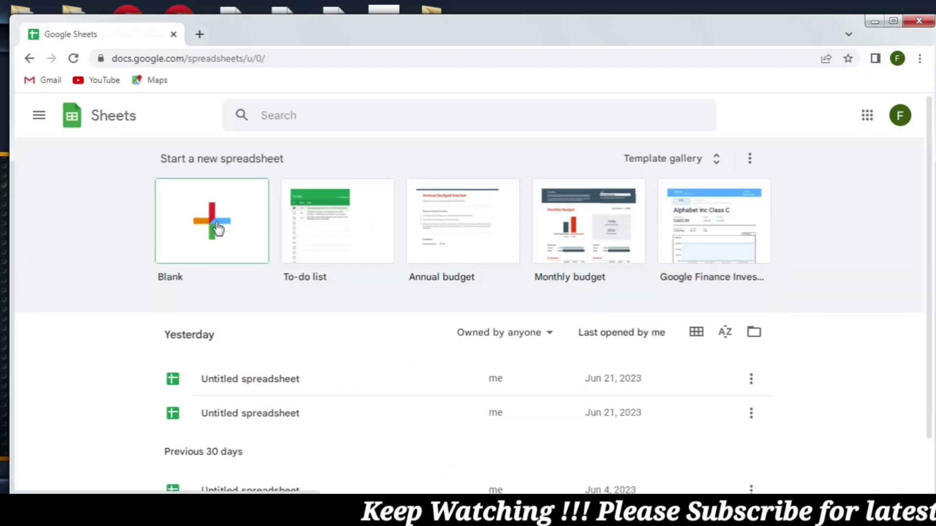
click(217, 228)
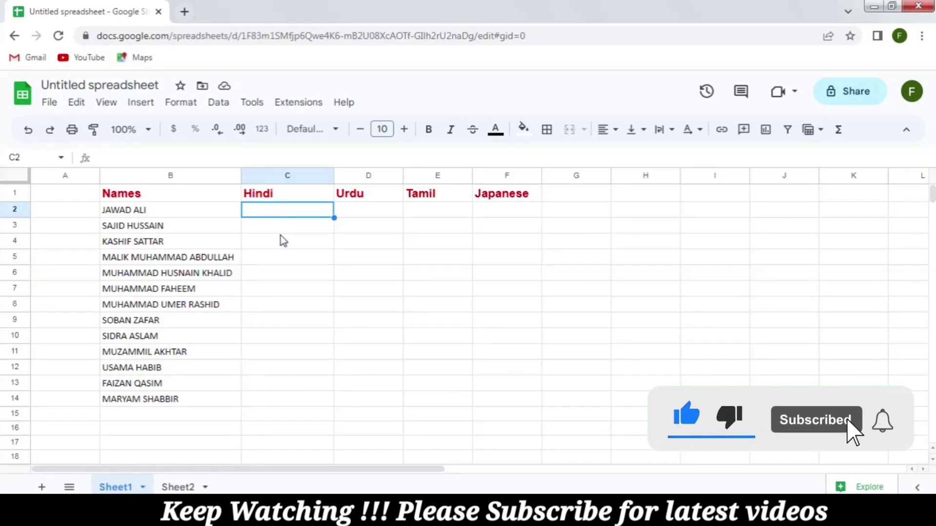
text(=)
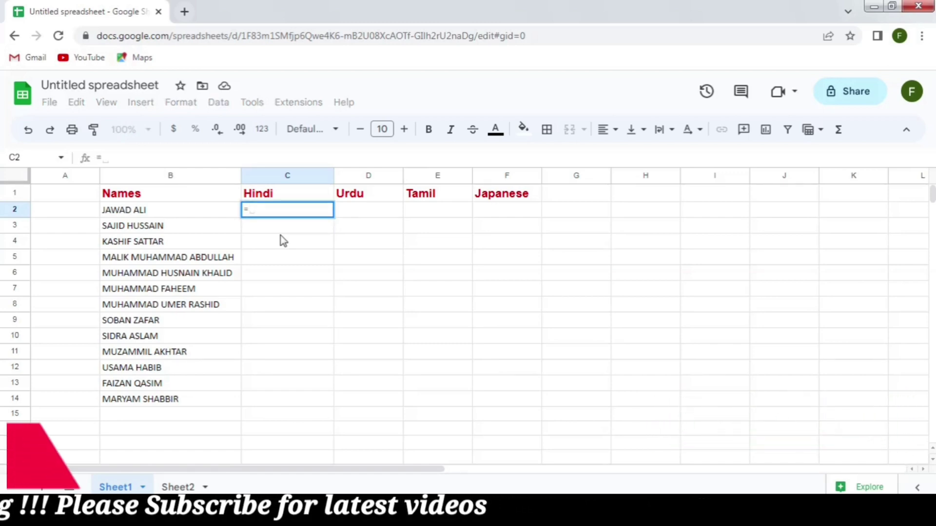
text(google)
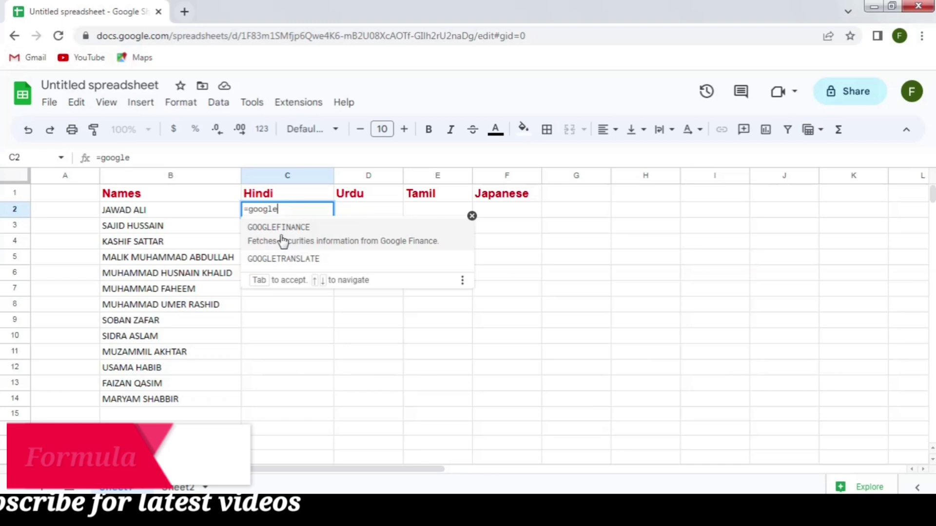
text(translate()
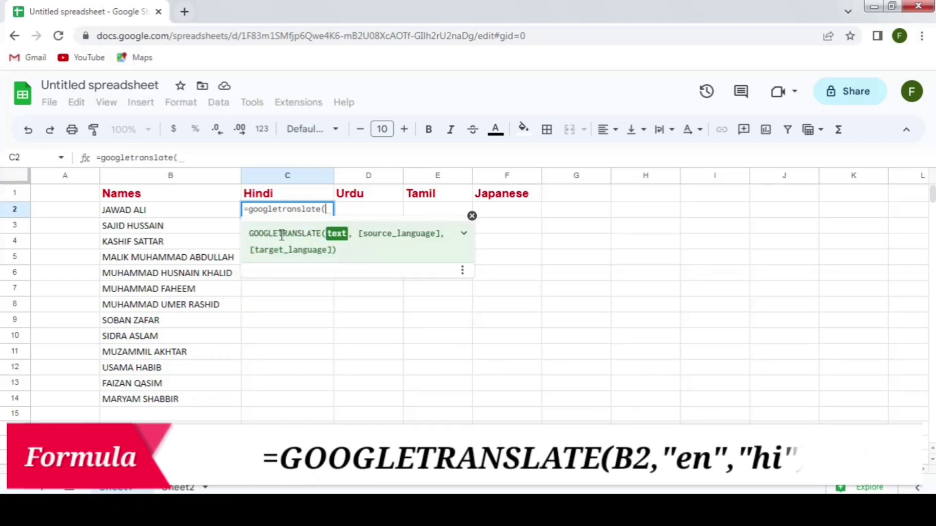
click(197, 213)
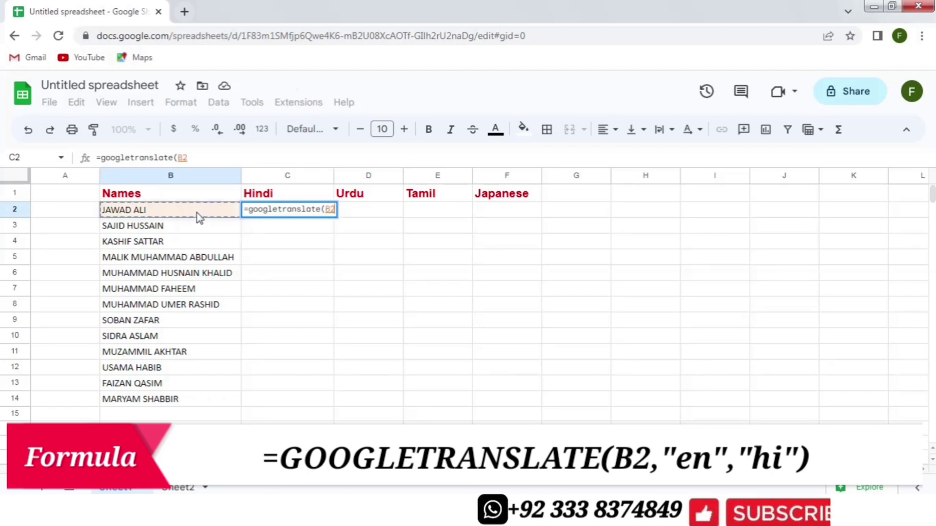
text(, )
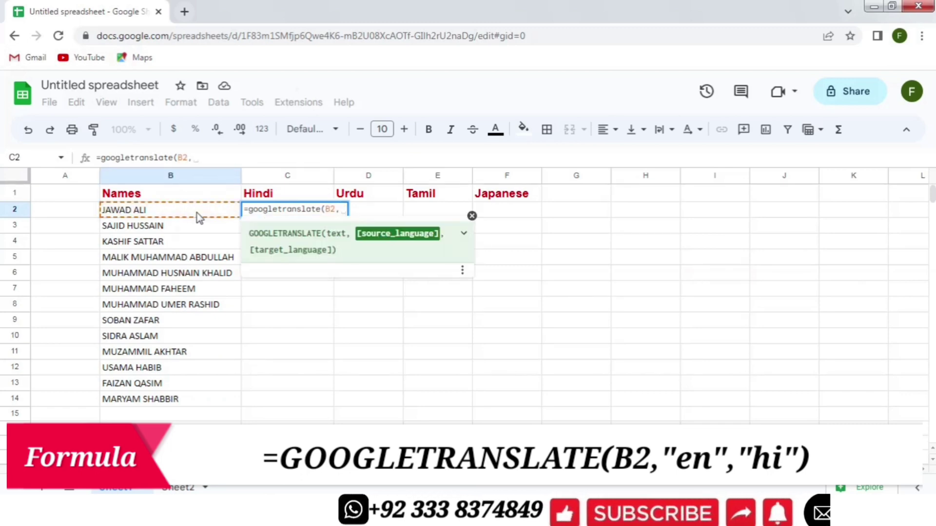
text(")
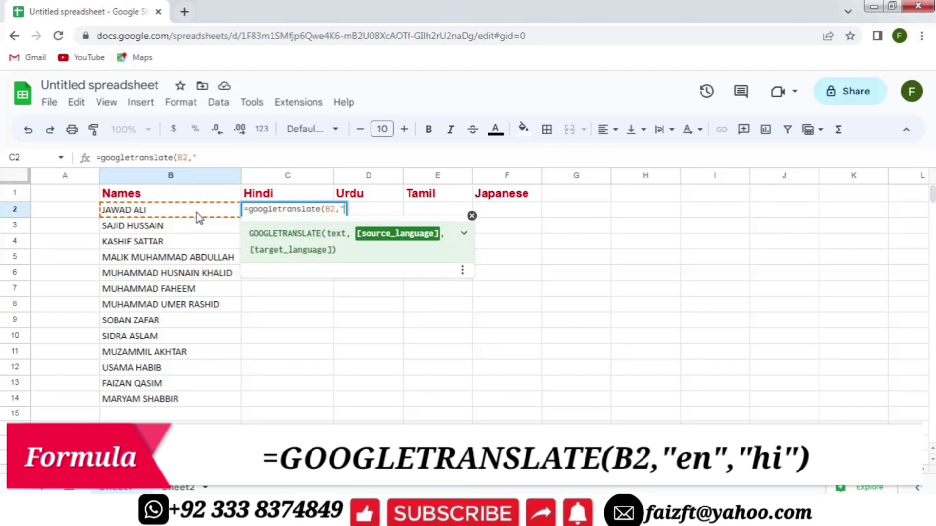
text(en",)
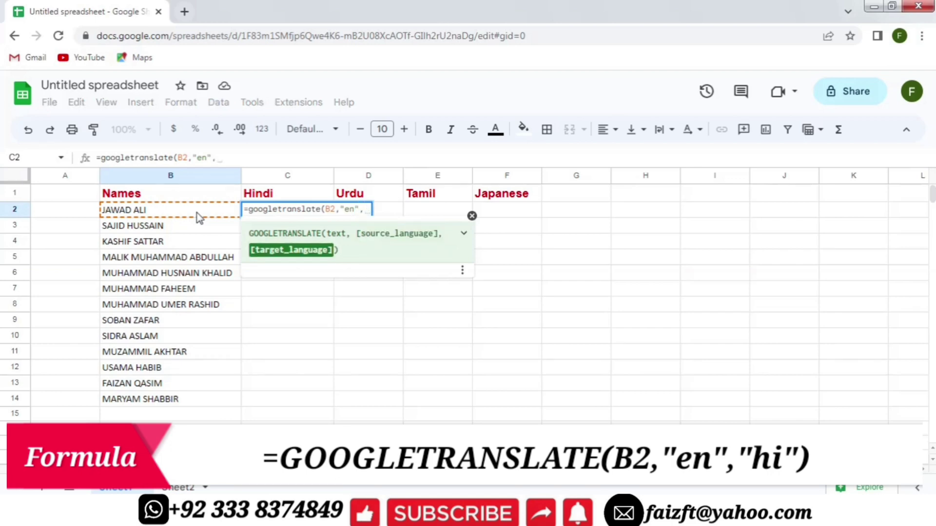
text(")
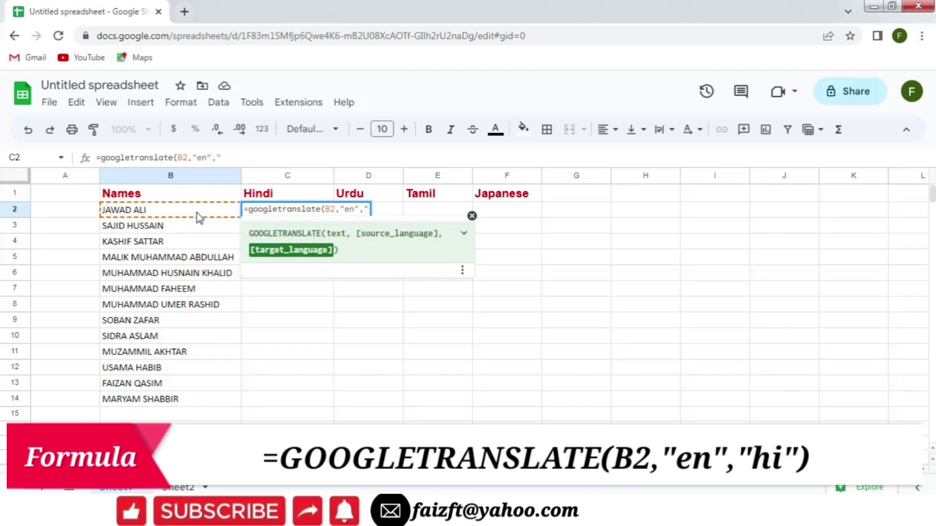
text(hi")
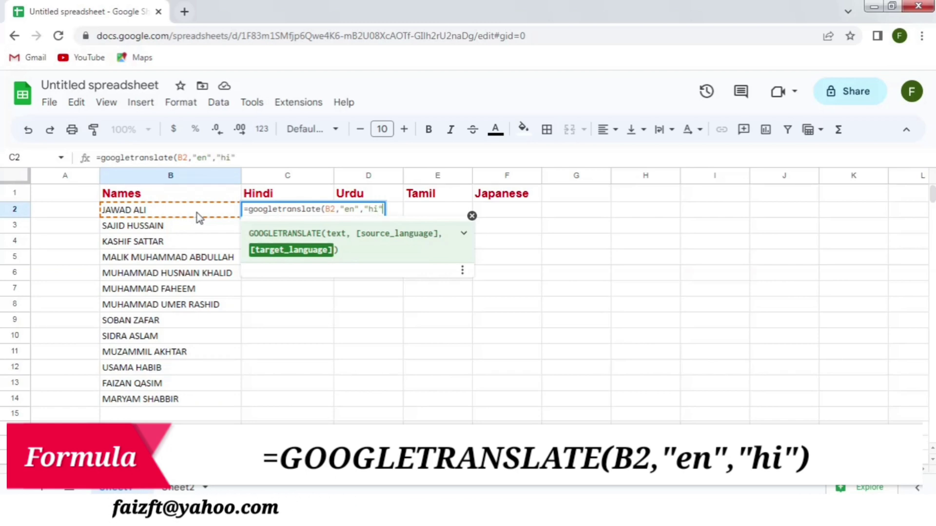
text())
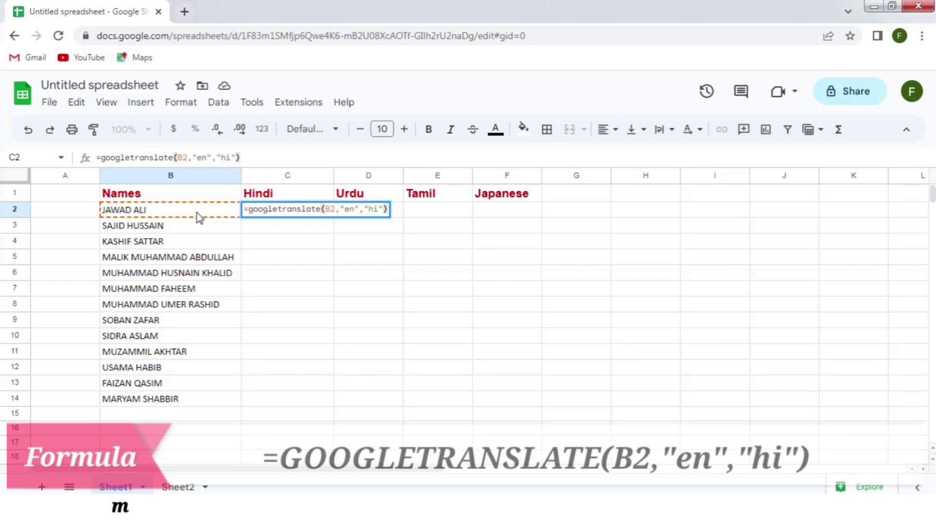
key(Return)
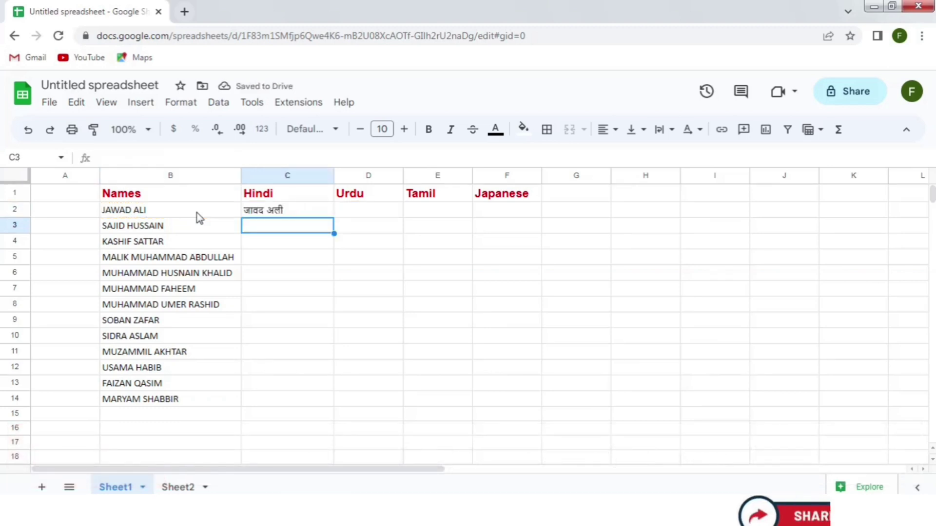
click(292, 211)
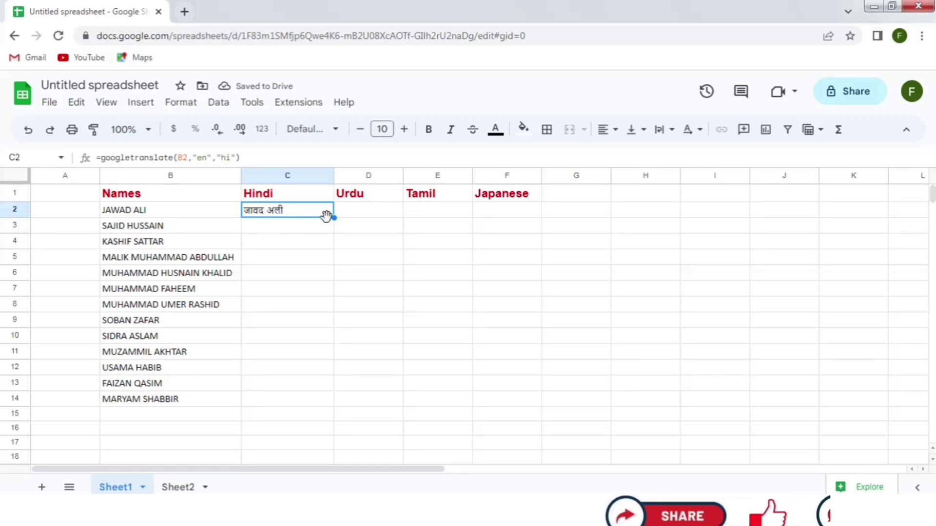
Fill the Hindi formula down to C14 and copy C2's formula text.
drag(333, 218, 328, 403)
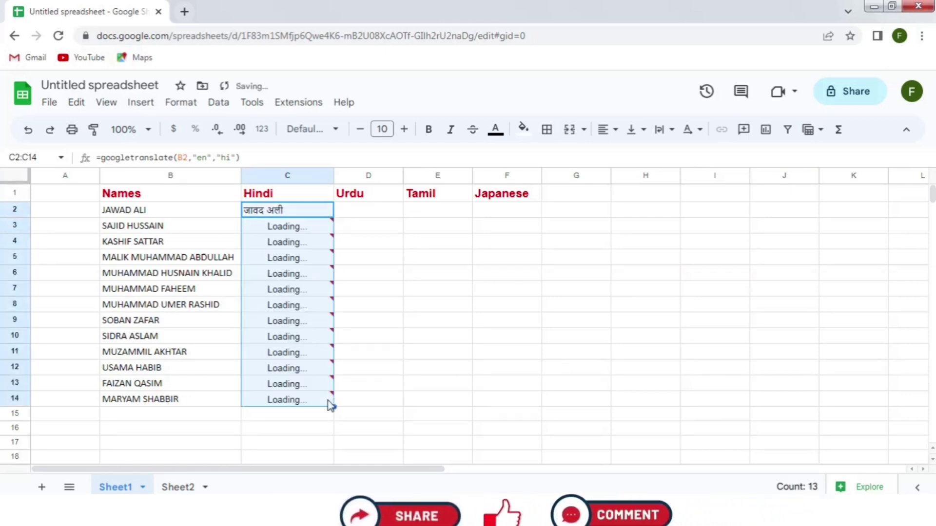
click(379, 214)
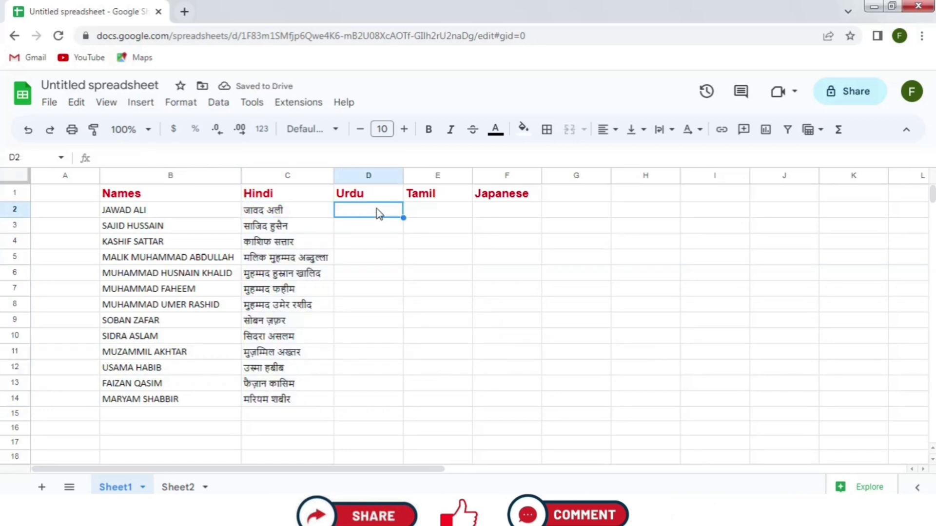
click(285, 217)
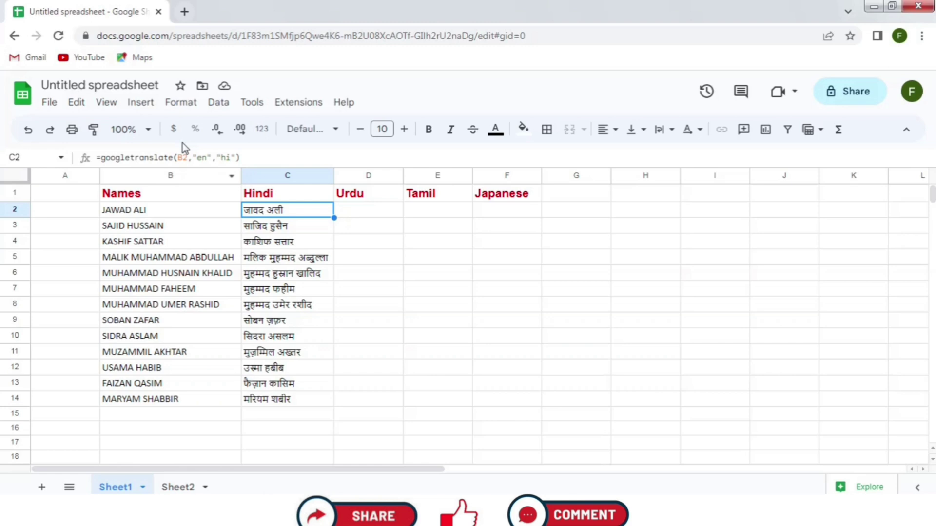
drag(249, 157, 140, 161)
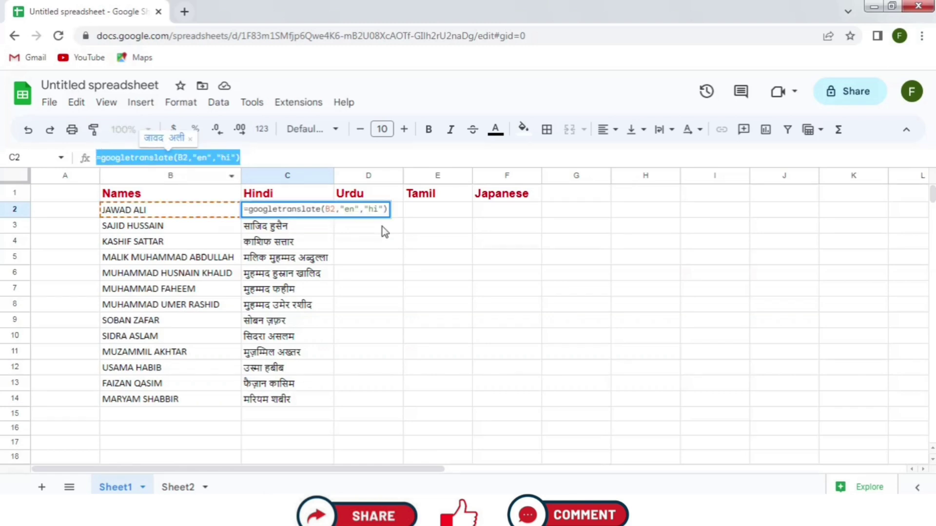
Paste the formula into D2 and change its language code to "ur" for Urdu.
click(351, 210)
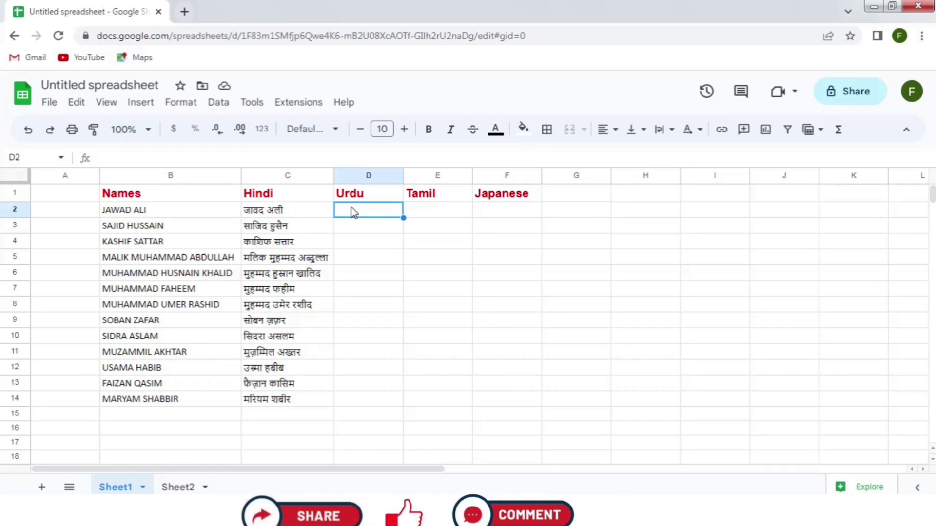
click(148, 157)
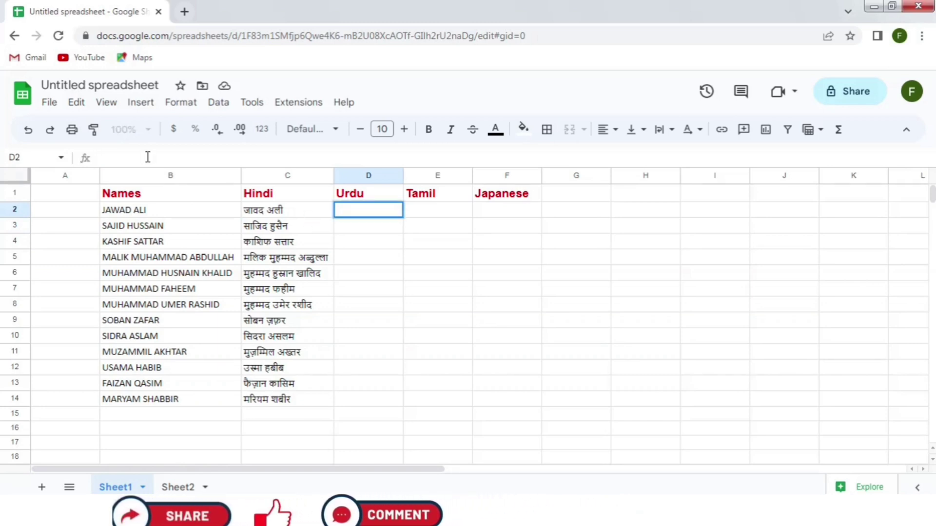
text(=googletranslate(B2,"en","hi"))
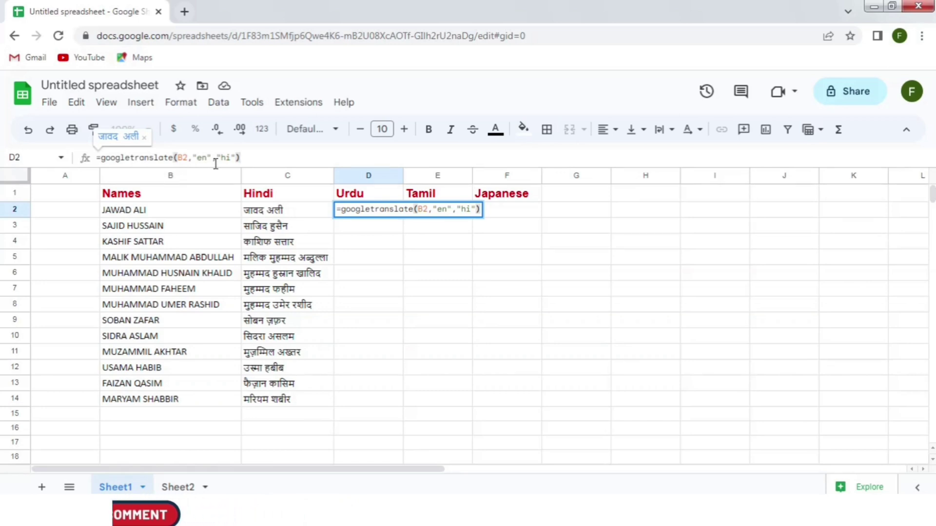
click(232, 157)
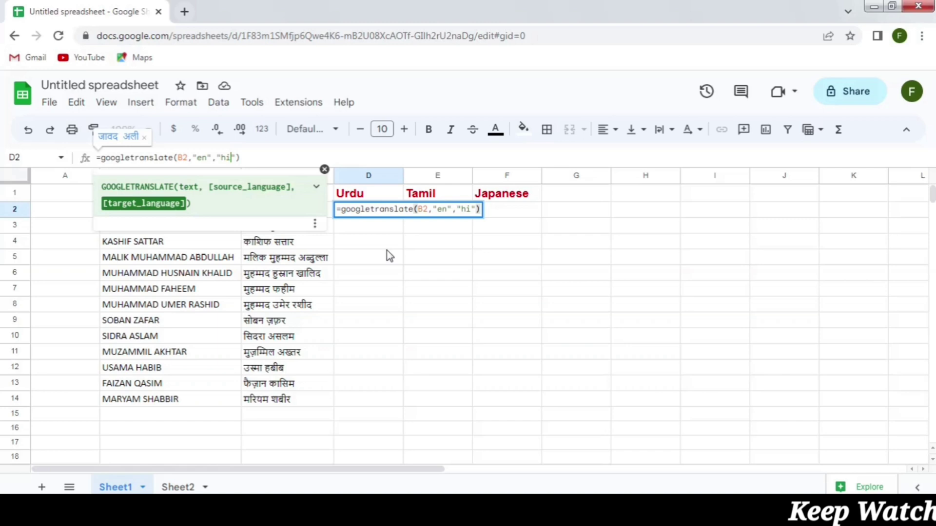
key(BackSpace)
key(BackSpace)
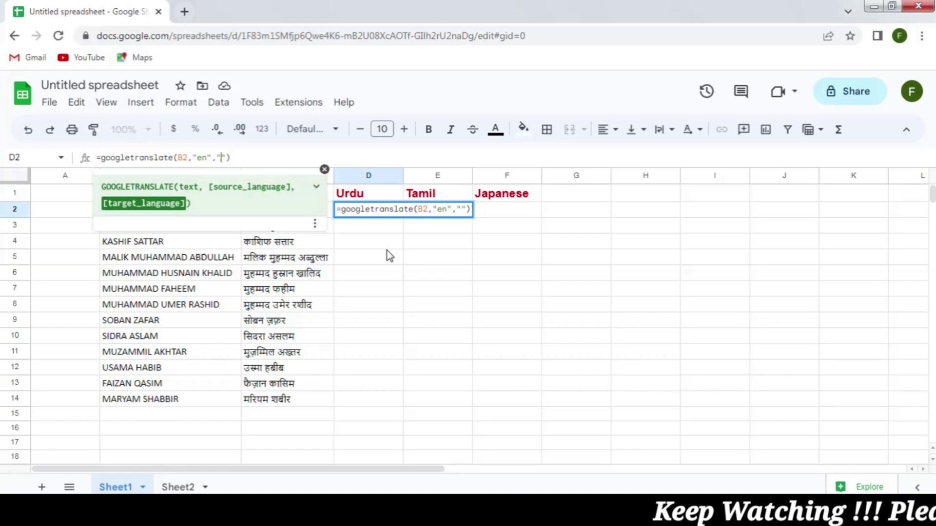
text(ur)
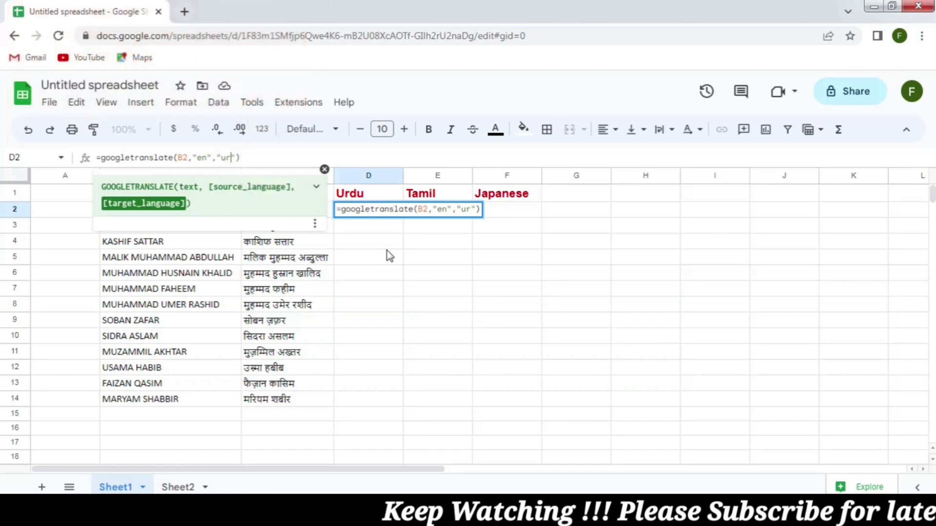
key(Return)
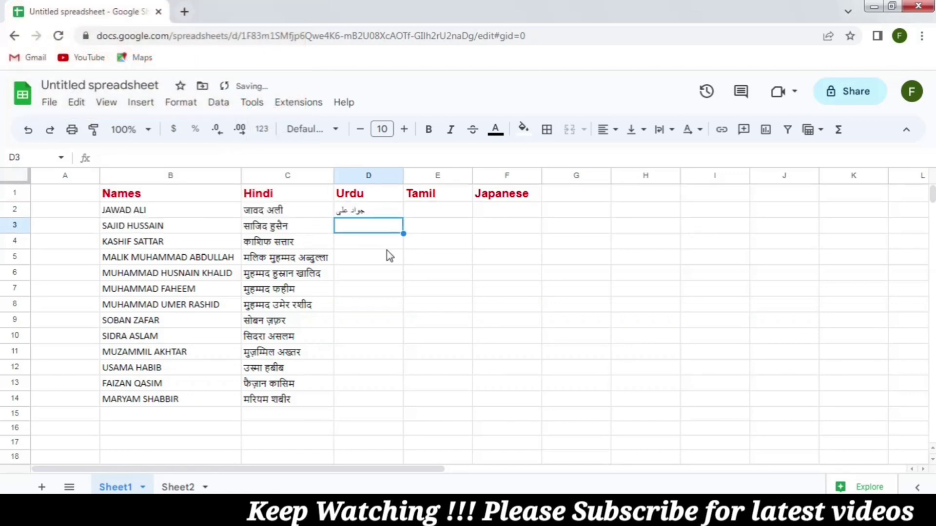
Copy the Urdu formula from D2 down through D14.
click(387, 211)
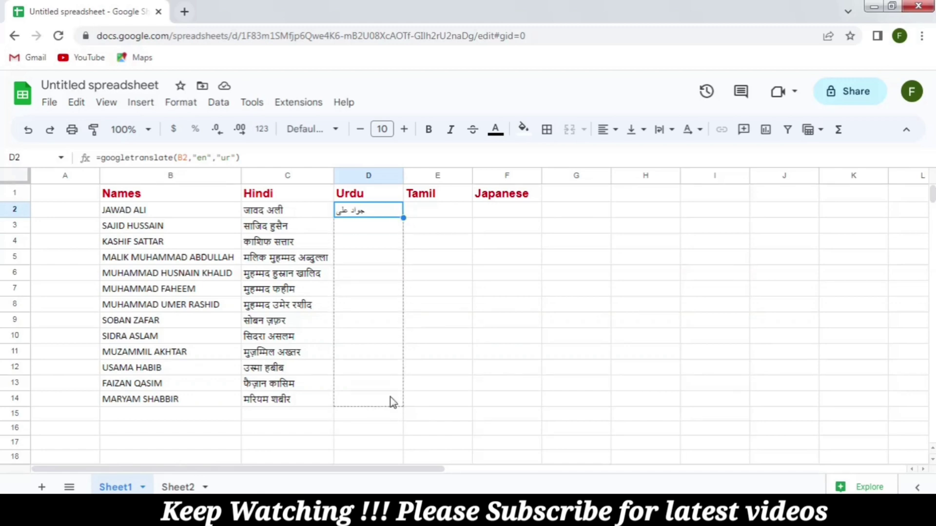
drag(393, 403, 393, 403)
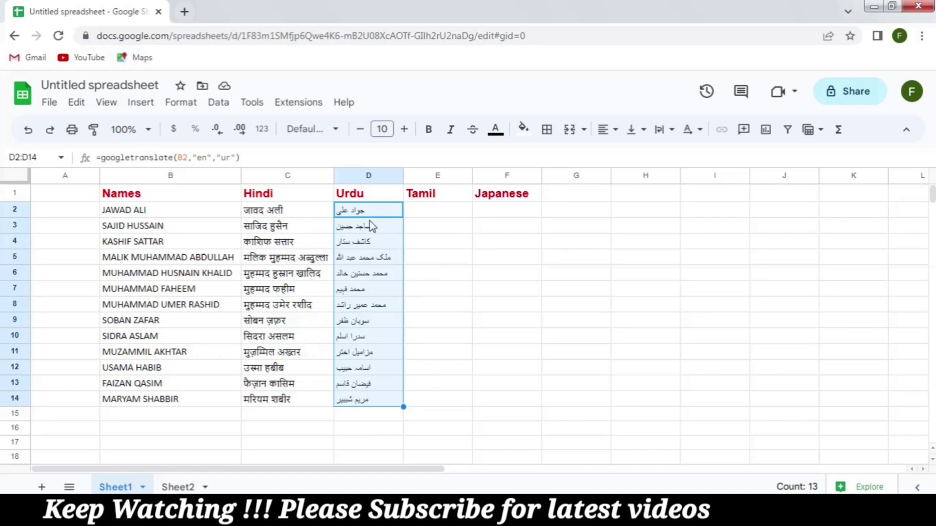
click(429, 212)
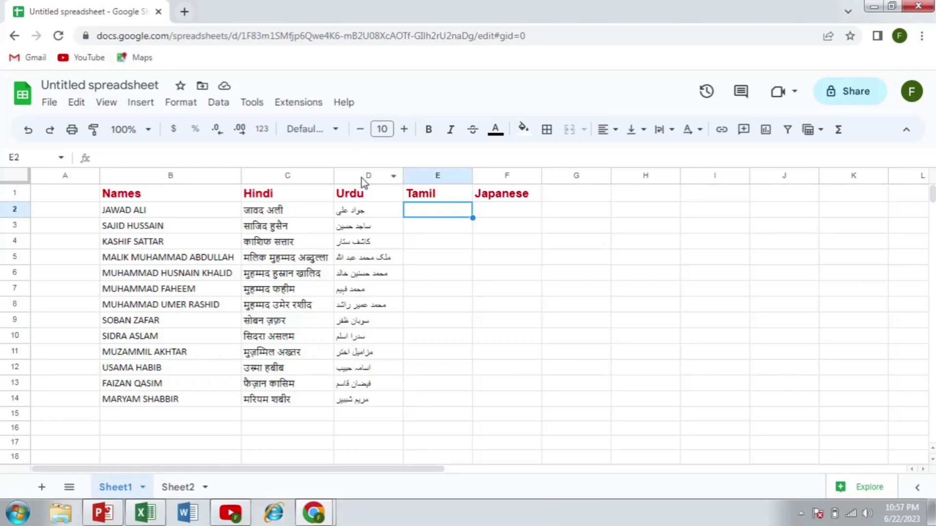
Paste the translation formula into E2 with language code "ta" for Tamil.
text(=googletranslate(B2,"en","hi"))
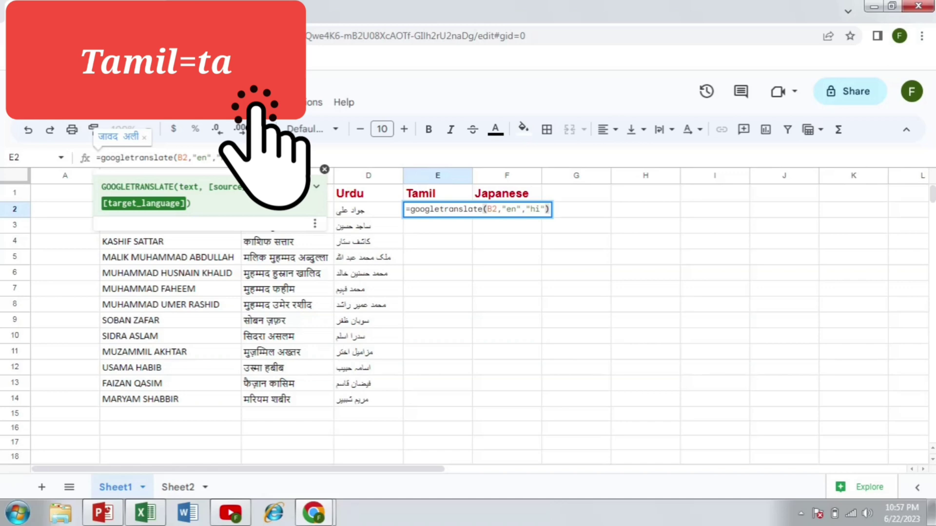
key(BackSpace)
text(ta)
key(Return)
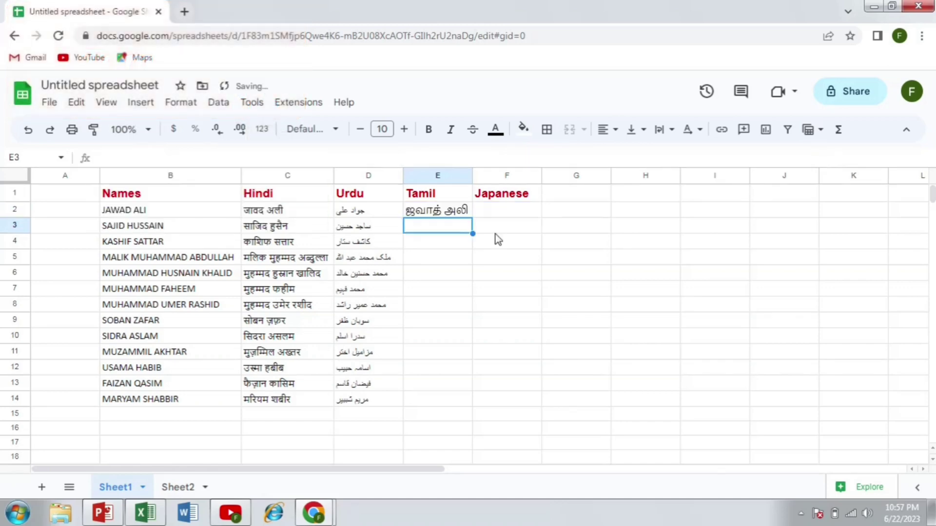
Paste the translation formula into F2 to translate the first name into Japanese ("ja").
click(499, 203)
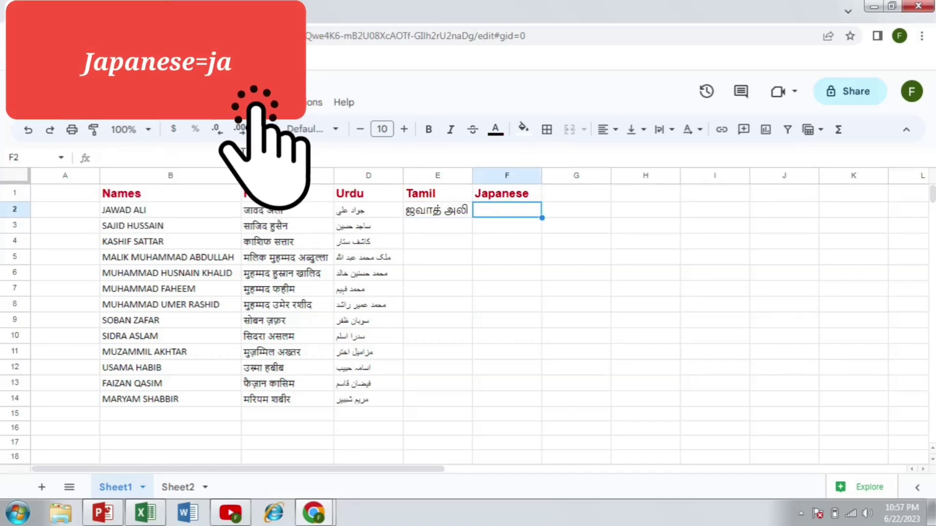
text(=googletranslate(B2,"en","hi"))
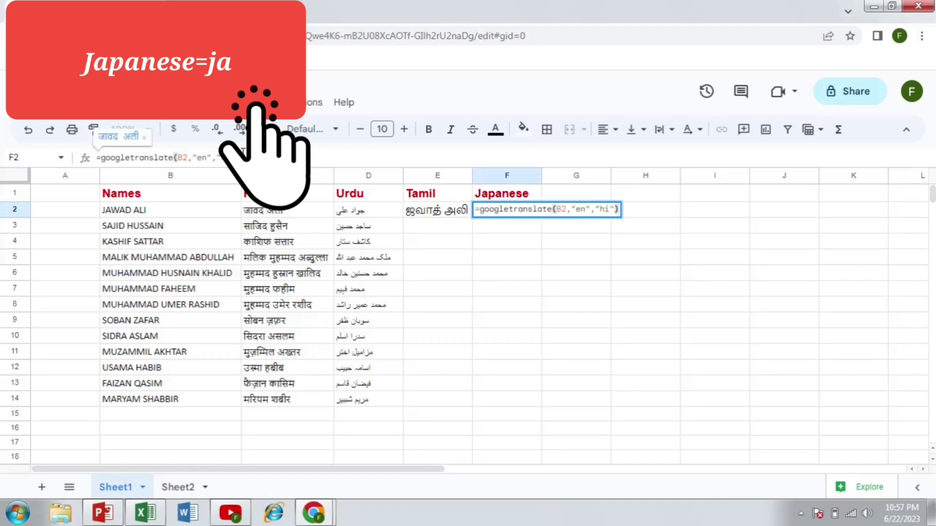
click(240, 157)
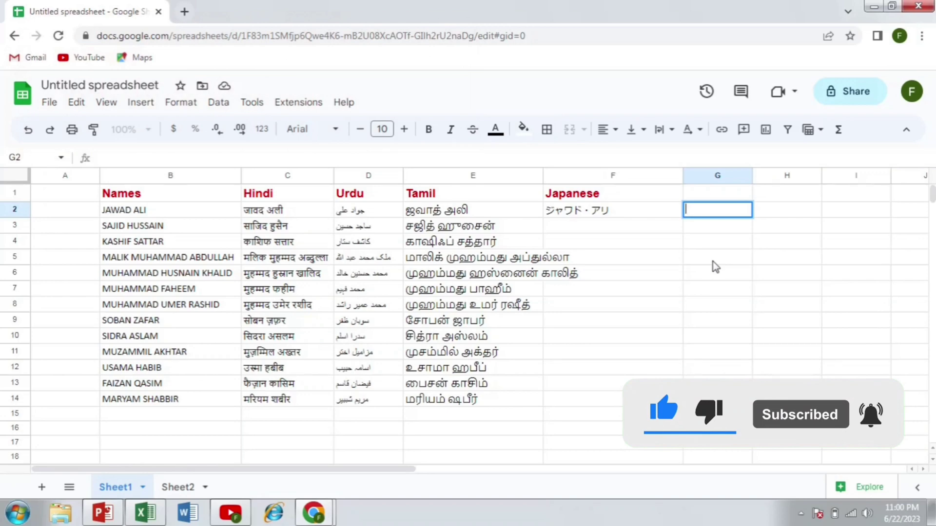
Enter =DETECTLANGUAGE(F2) in G2 to detect the Japanese name's language.
text(=)
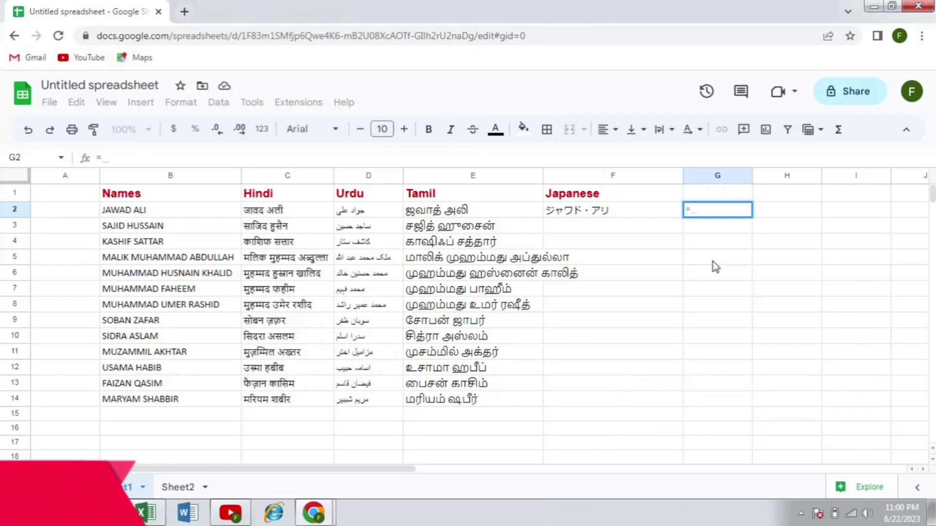
text(detec)
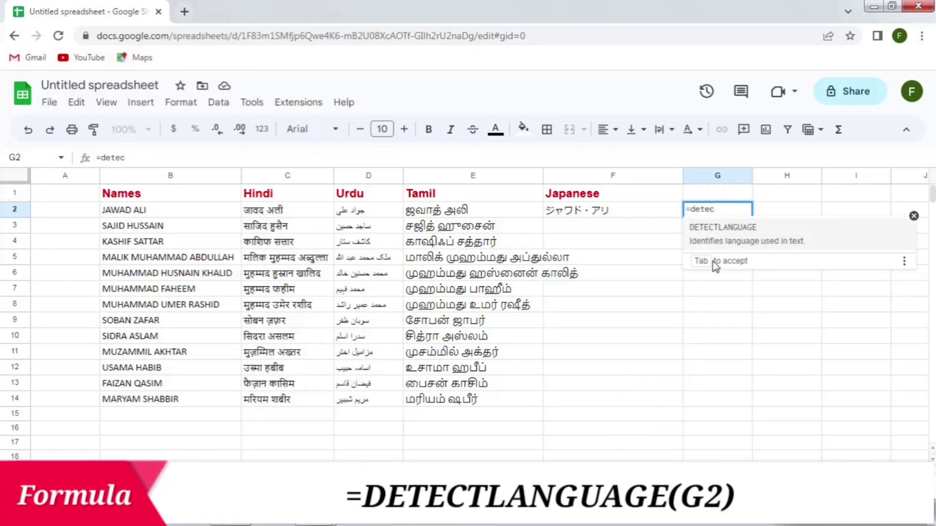
click(699, 229)
click(699, 232)
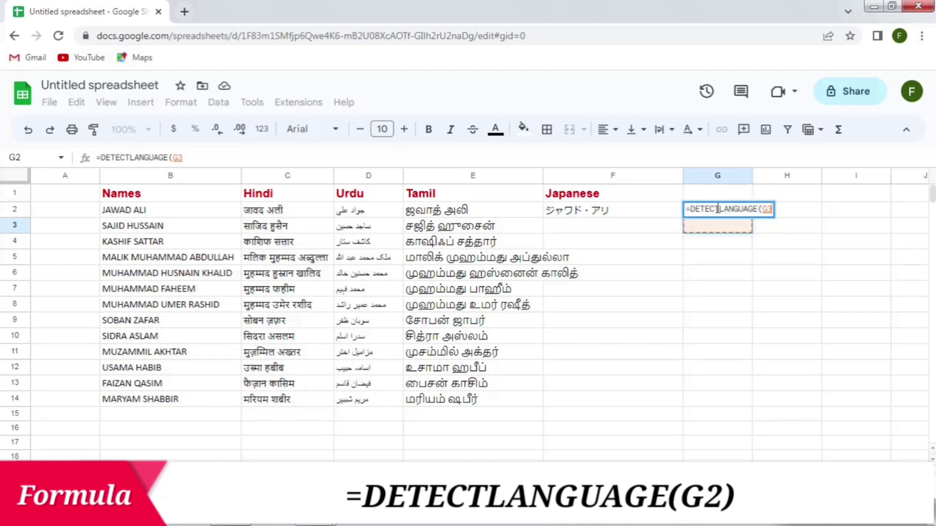
key(BackSpace)
key(BackSpace)
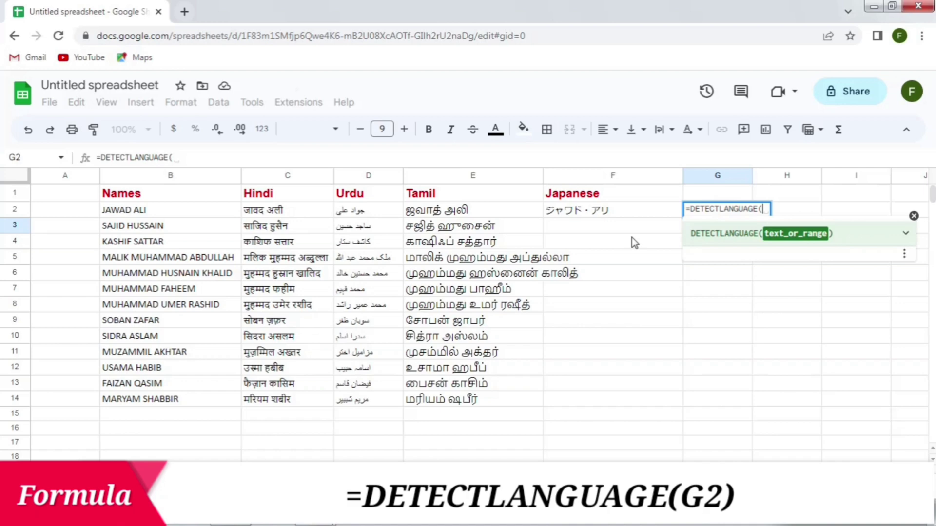
click(576, 216)
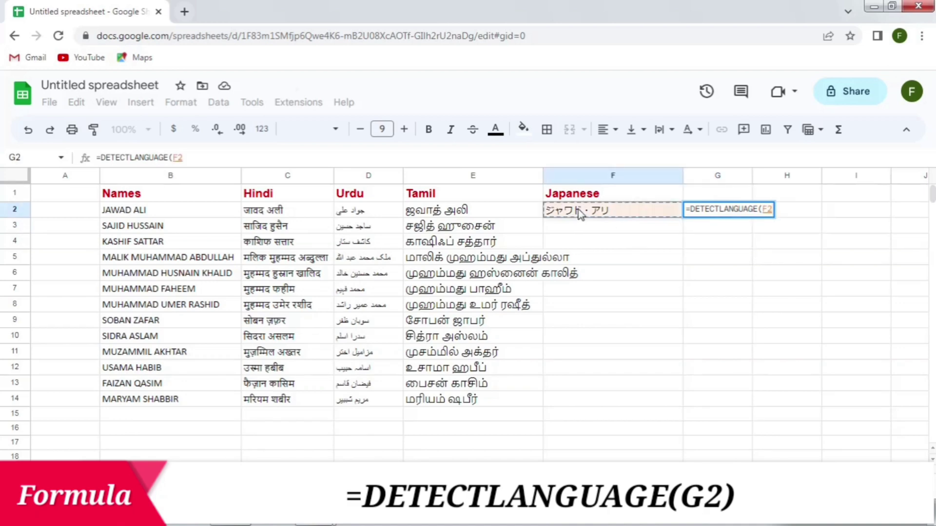
text())
key(Return)
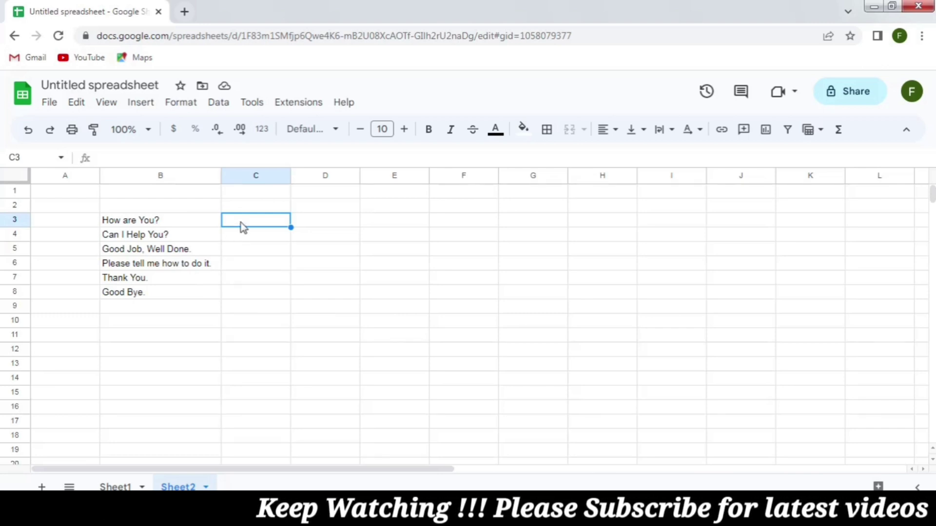
Put =googletranslate(B3,"en","ja") in C3 to translate "How are You?" into Japanese.
click(173, 158)
text(=googletranslate(B2,"en","hi"))
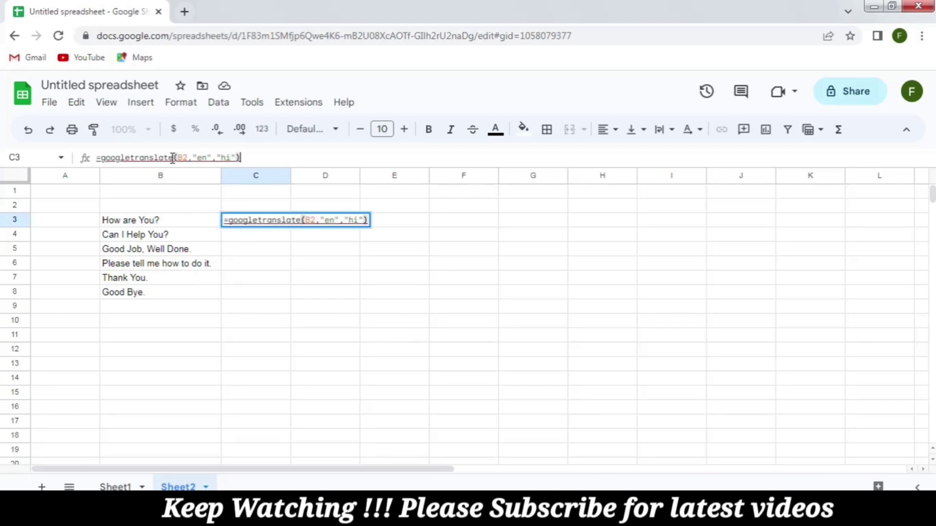
click(315, 220)
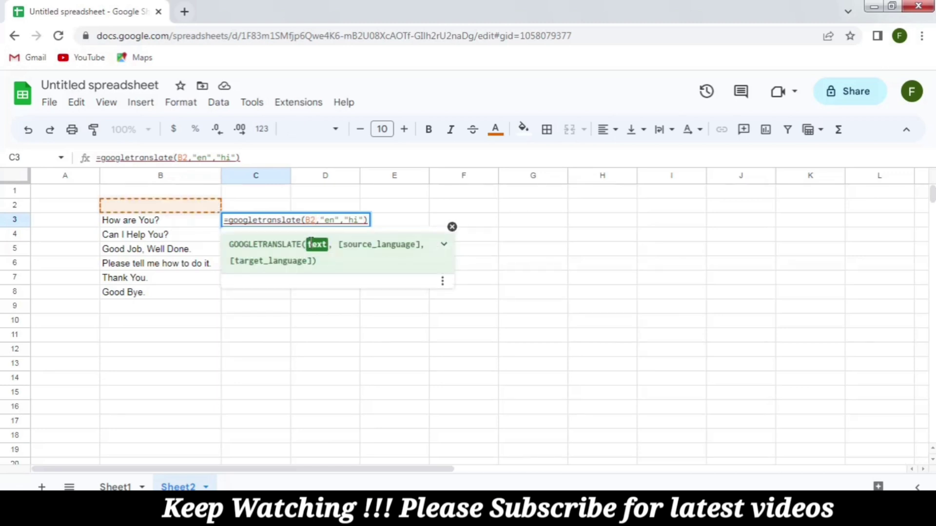
key(BackSpace)
key(BackSpace)
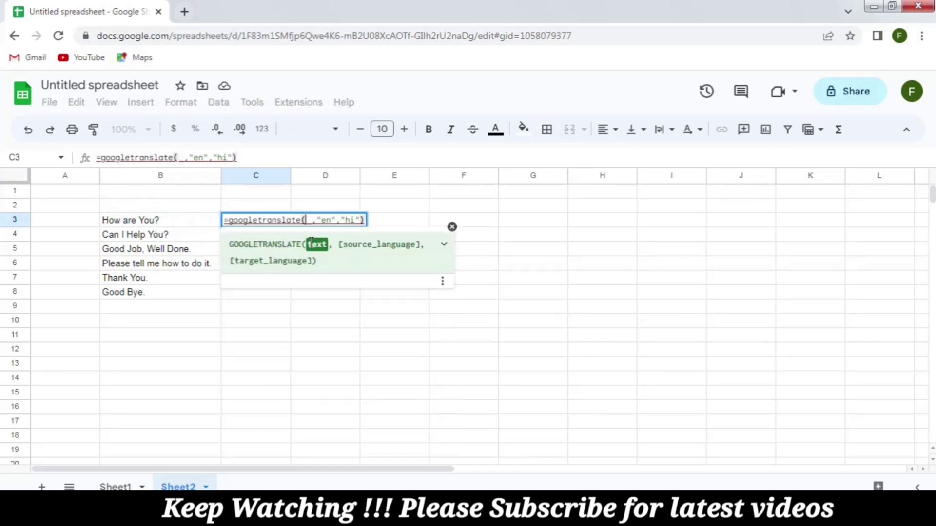
click(157, 223)
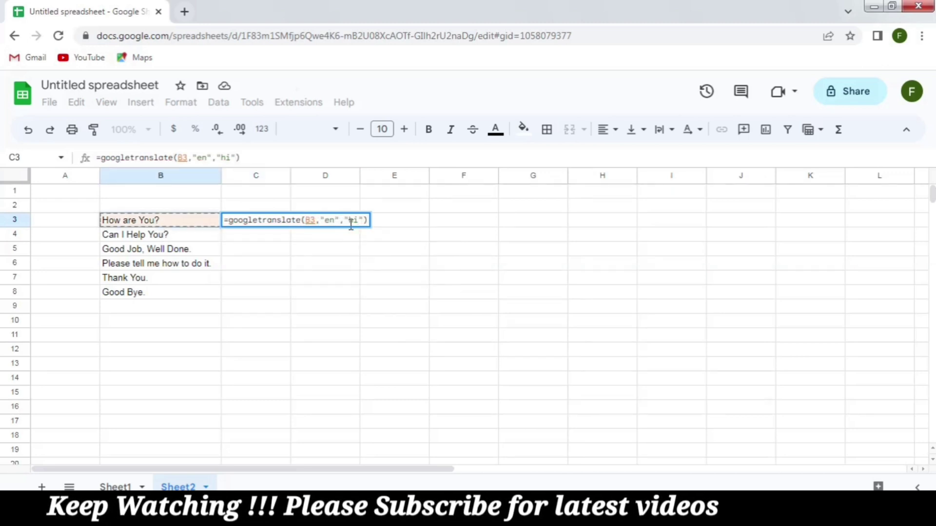
click(233, 159)
key(BackSpace)
key(BackSpace)
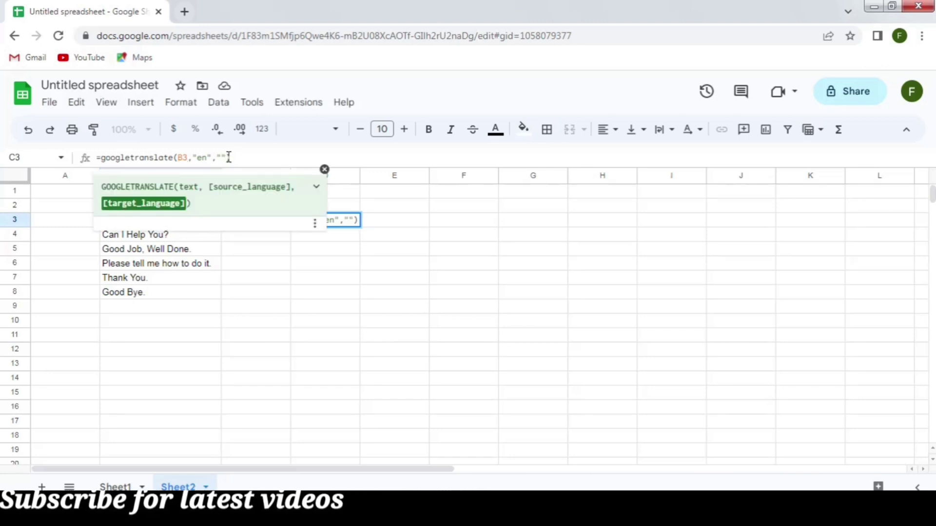
text(ja)
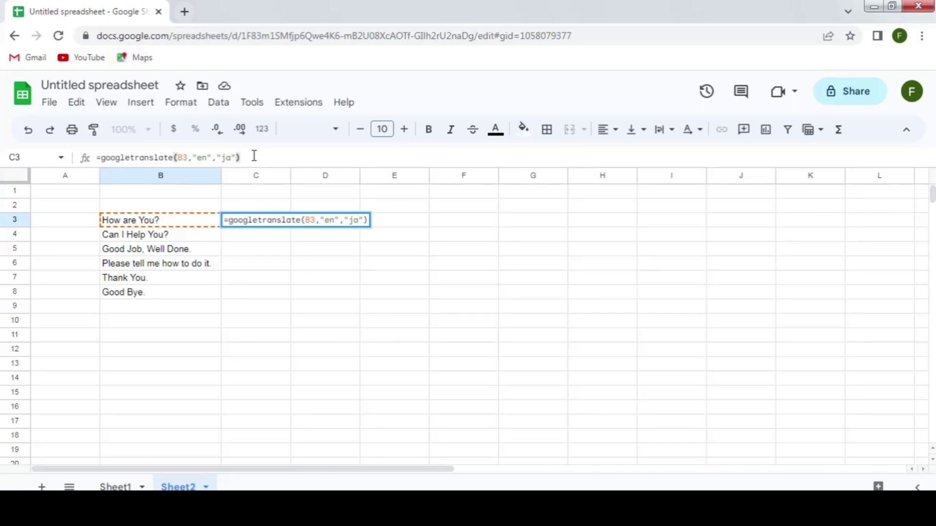
key(Return)
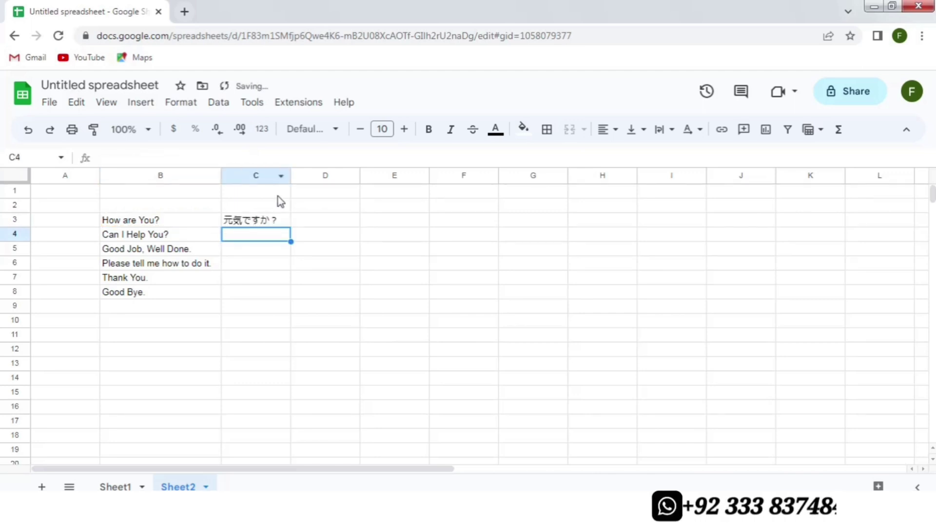
Widen column C and copy the C3 formula down to C8.
drag(291, 175, 321, 175)
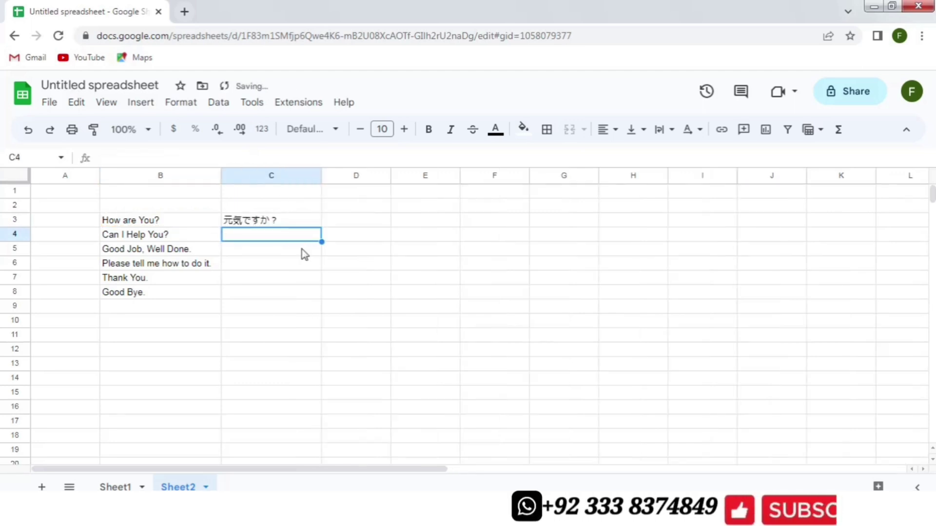
click(265, 223)
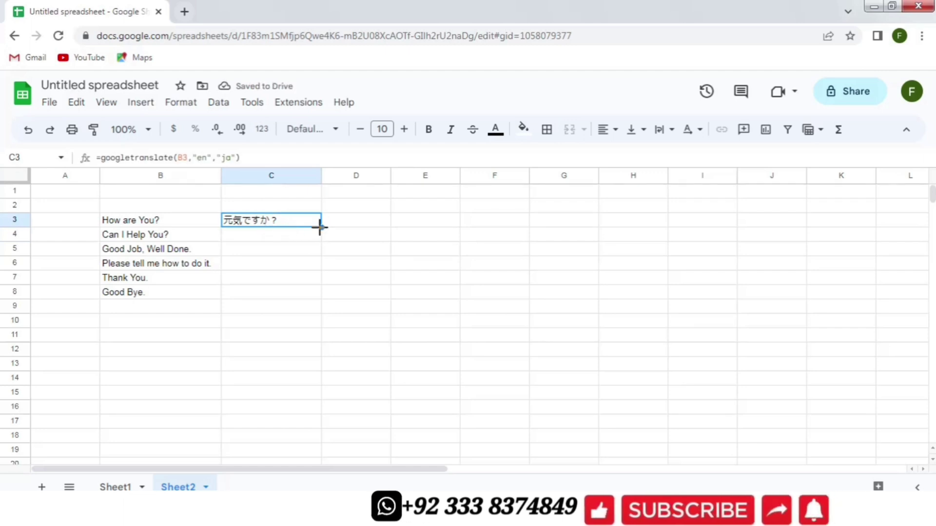
drag(320, 227, 321, 292)
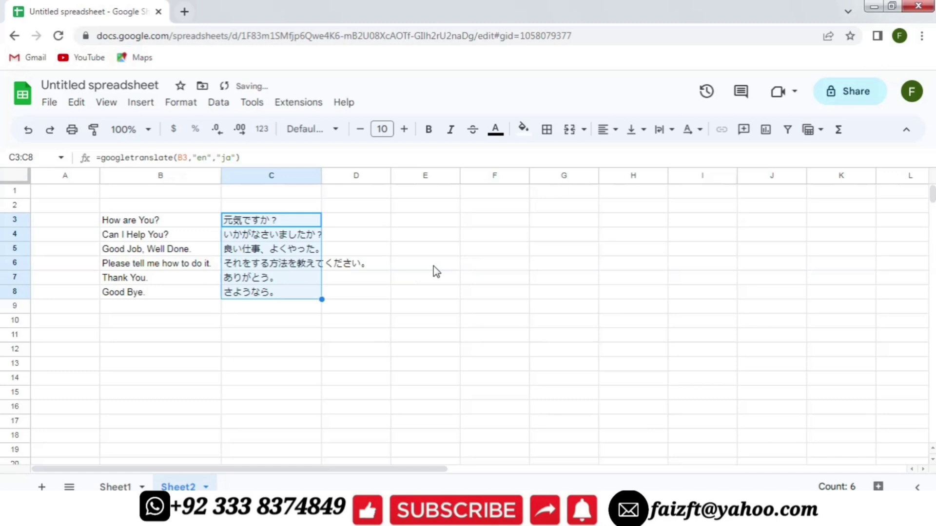
click(354, 321)
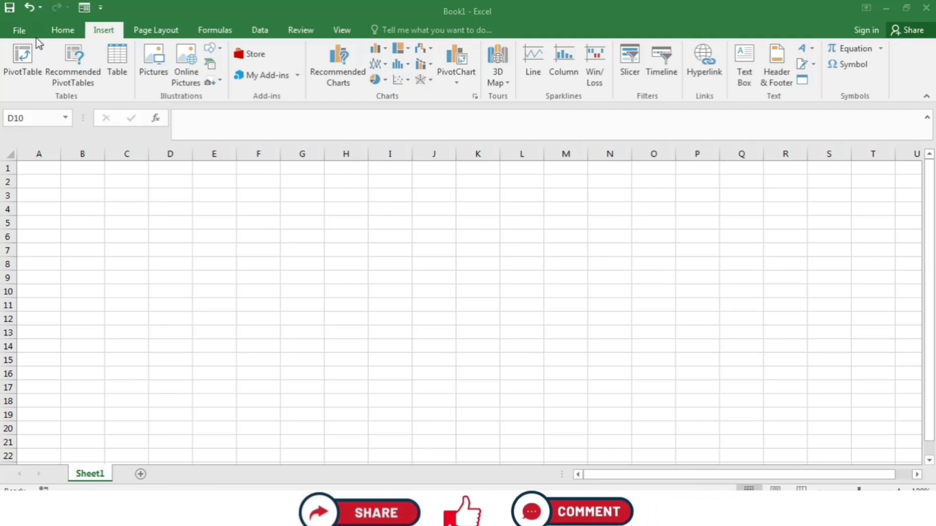
Turn on the Developer ribbon tab in Excel Options' Customize Ribbon settings.
click(19, 31)
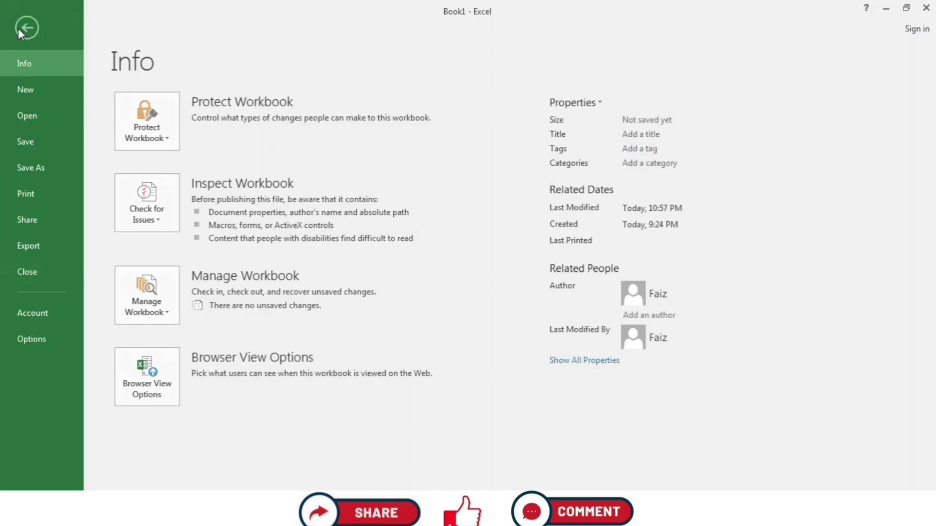
click(42, 341)
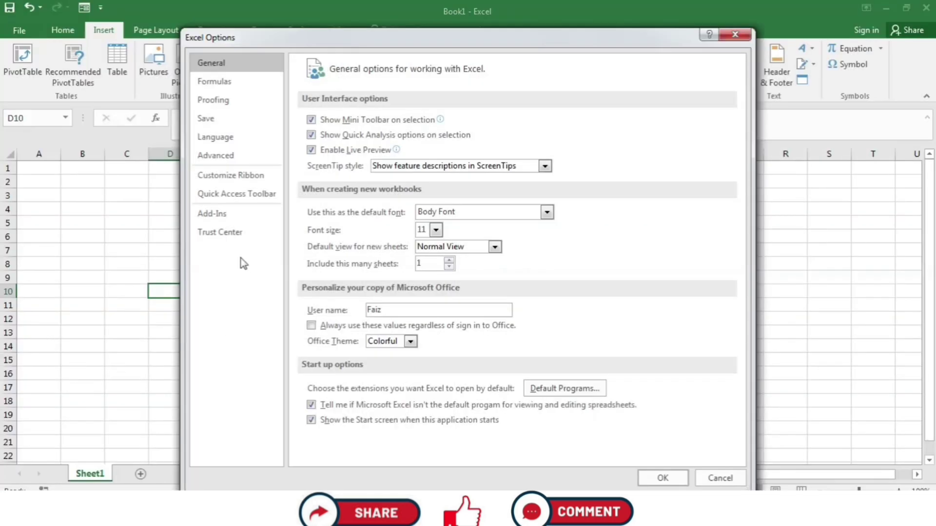
click(233, 181)
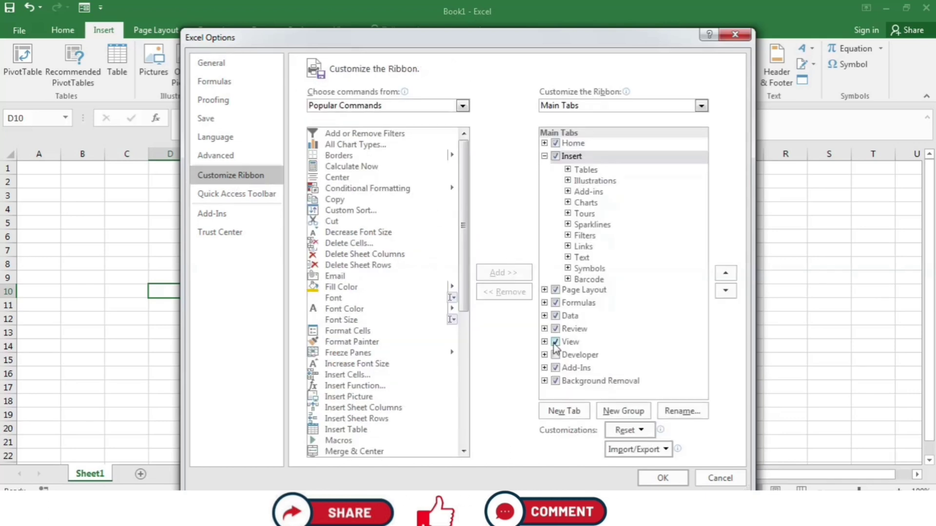
click(555, 355)
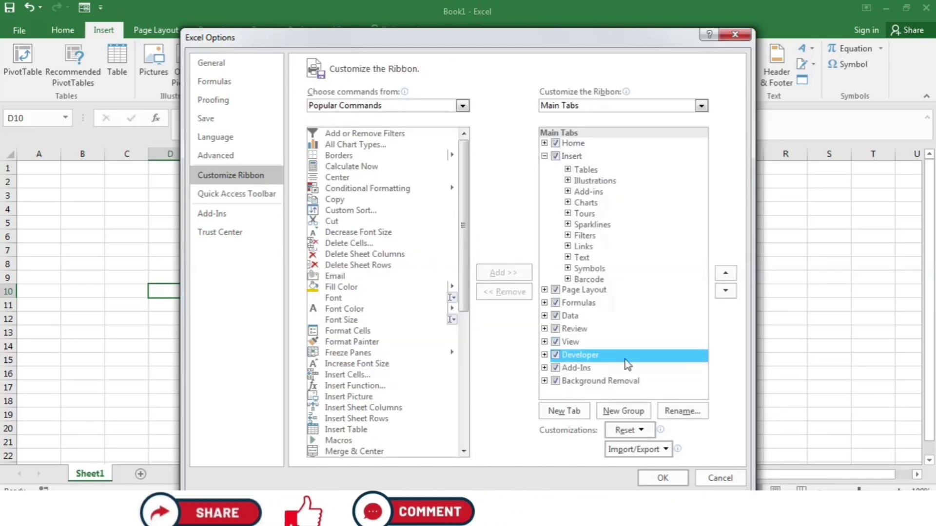
click(662, 478)
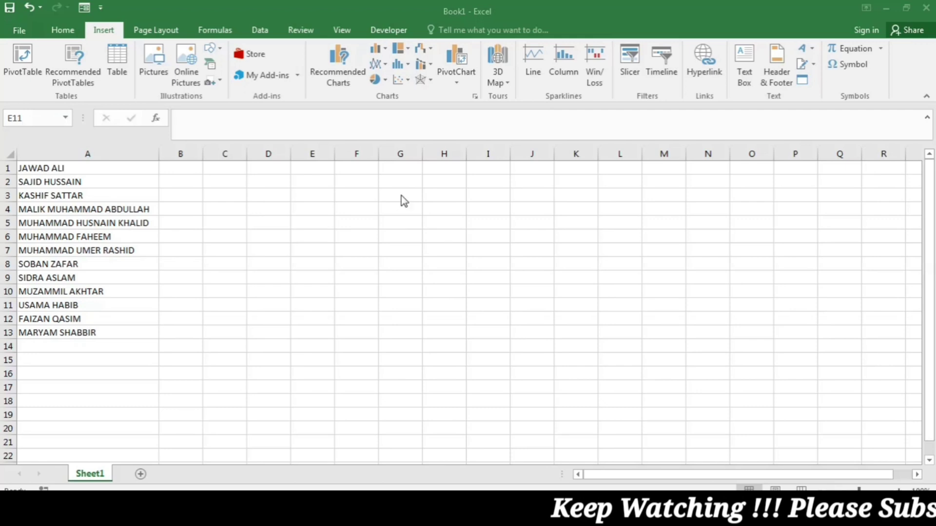
Open the Visual Basic editor from the Developer tab and insert a new module, Module2.
click(388, 32)
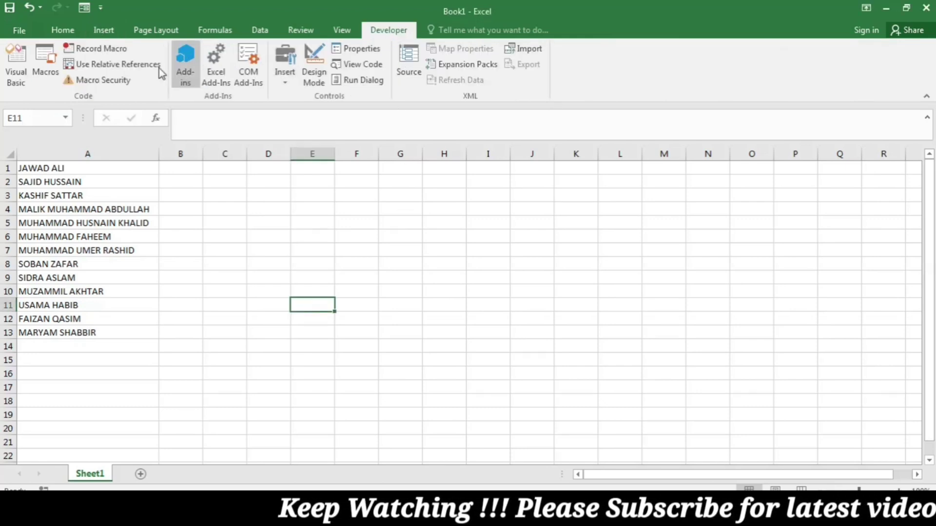
click(19, 69)
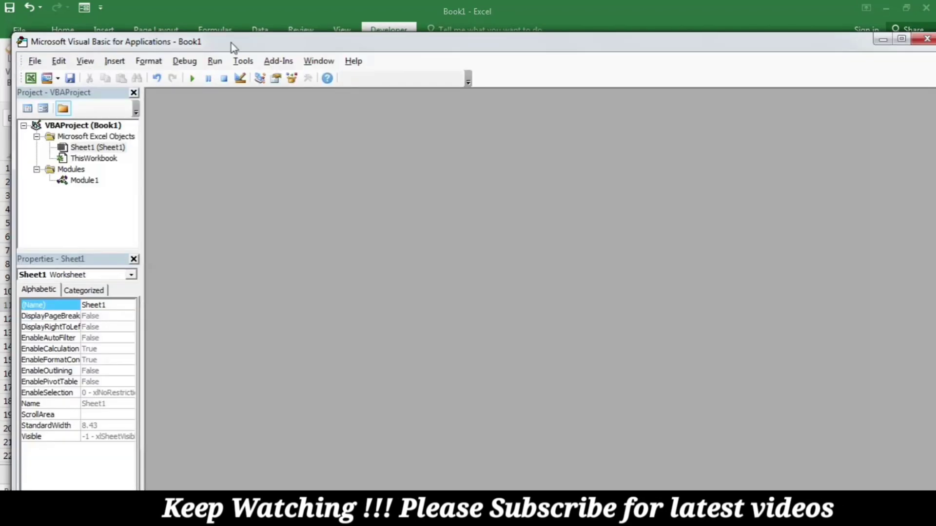
drag(231, 43, 220, 21)
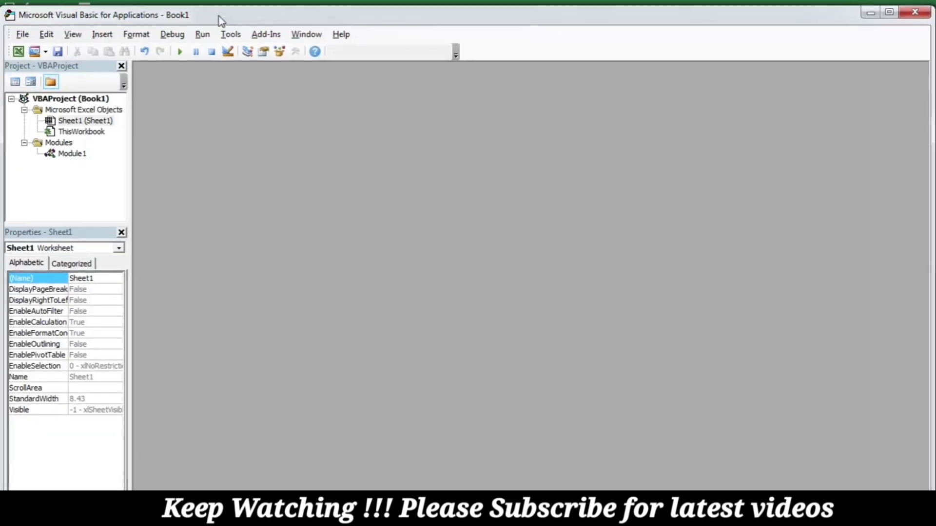
click(103, 35)
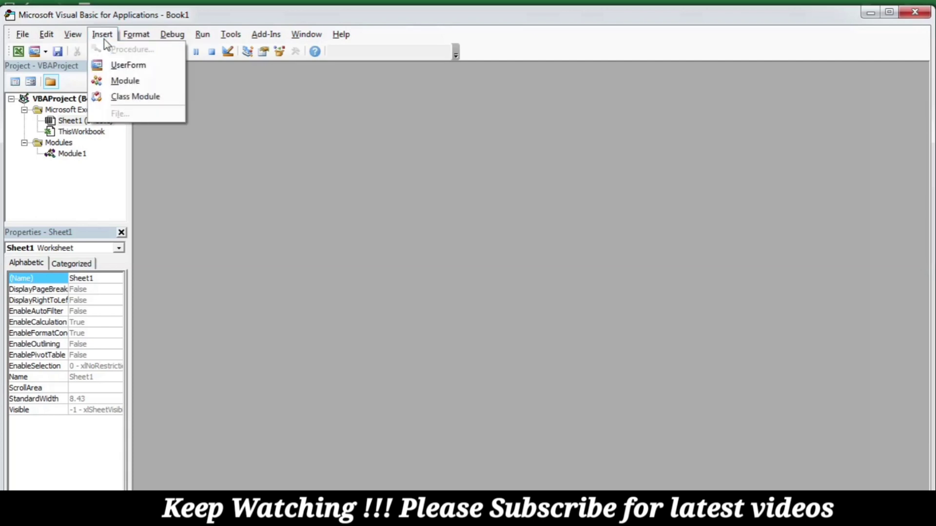
click(124, 81)
drag(291, 129, 246, 84)
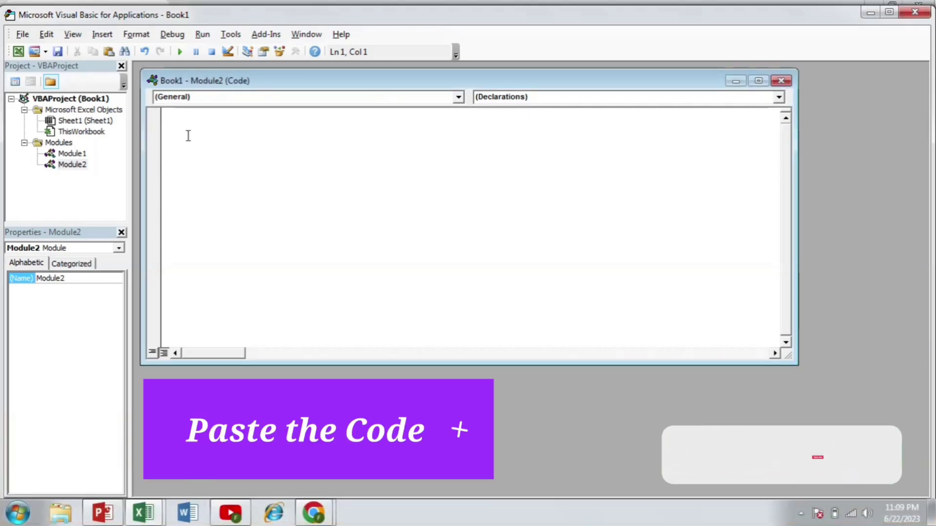
Paste the TranslateText function and the TranslateCells macro (A1:A10, "en" to "fr") into the module.
right_click(188, 136)
click(220, 176)
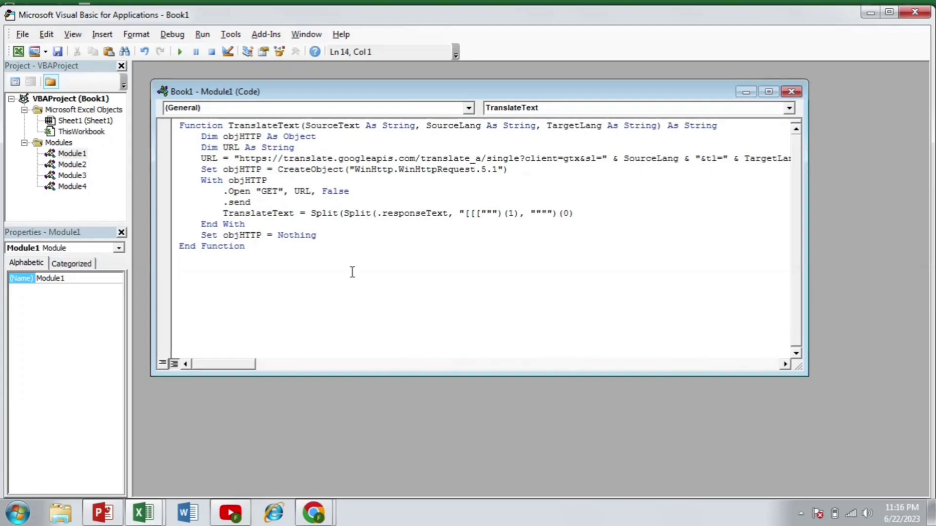
text(Sub TranslateCells()     Dim Cell As Range     For Each Cell In Range("A1:A10")         Cell.Value = TranslateText(Cell.Value, "en", "fr")     Next Cell End Sub)
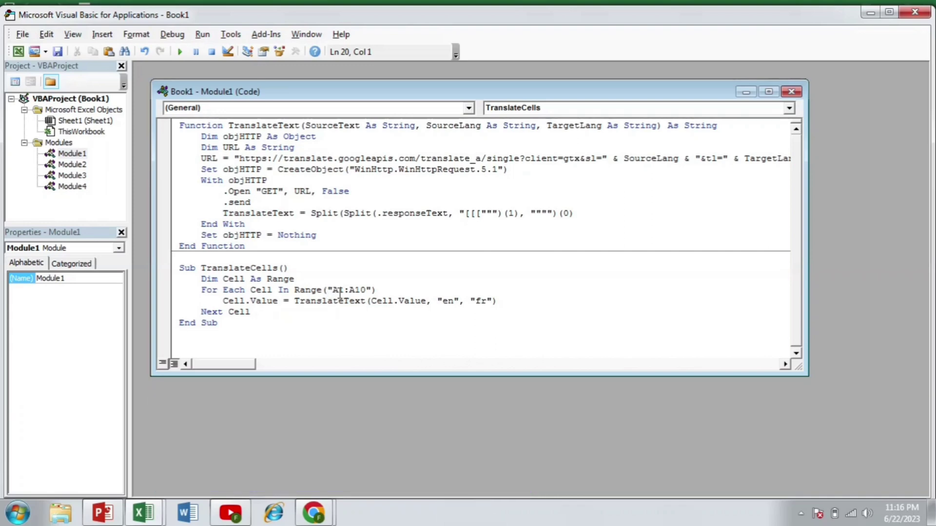
Edit TranslateCells to translate A1:A13 into Urdu ("ur"), run it, and minimize the code window.
click(366, 290)
text(ur)
click(259, 324)
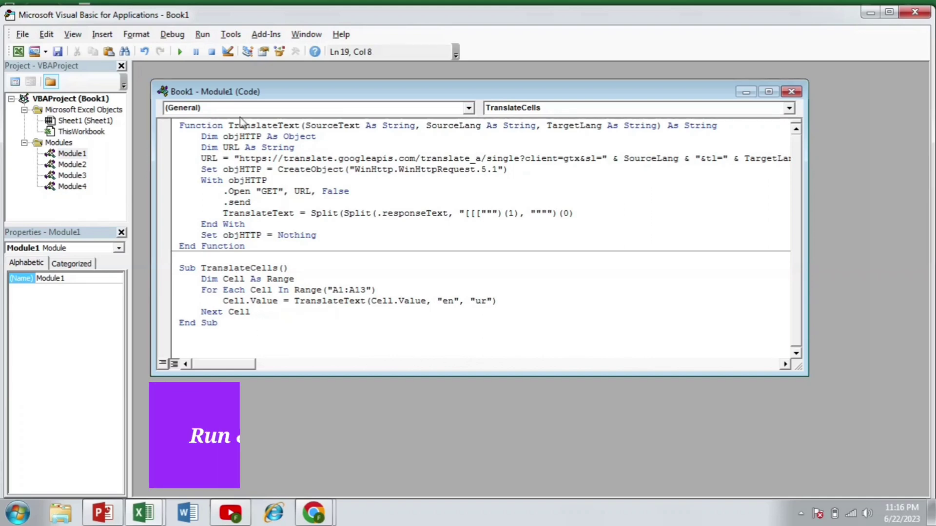
click(180, 52)
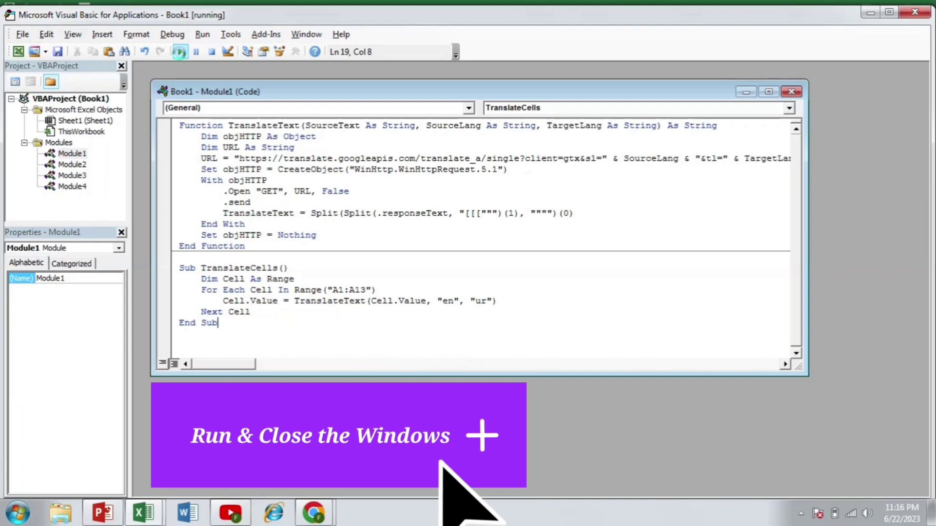
click(746, 92)
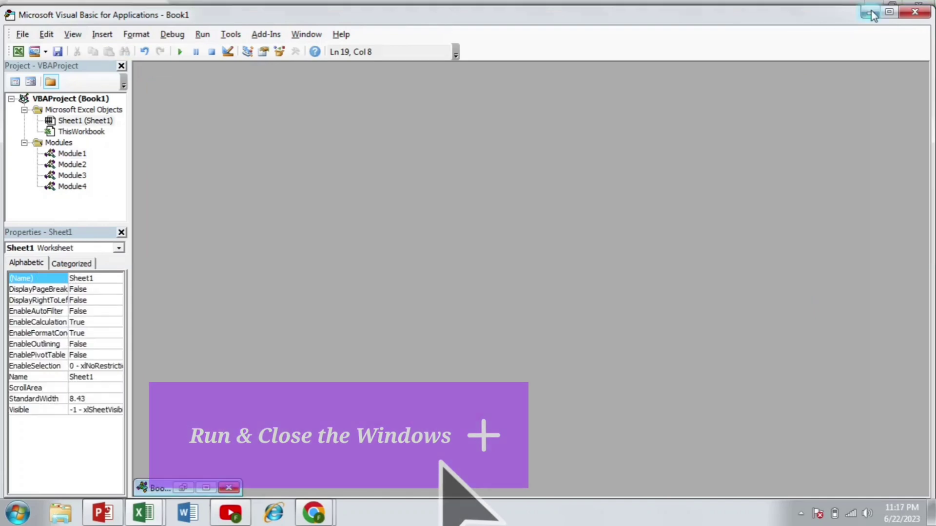
Close the VBA editor and review Sheet1's 13 names in A1:A13, now in Urdu script.
click(914, 12)
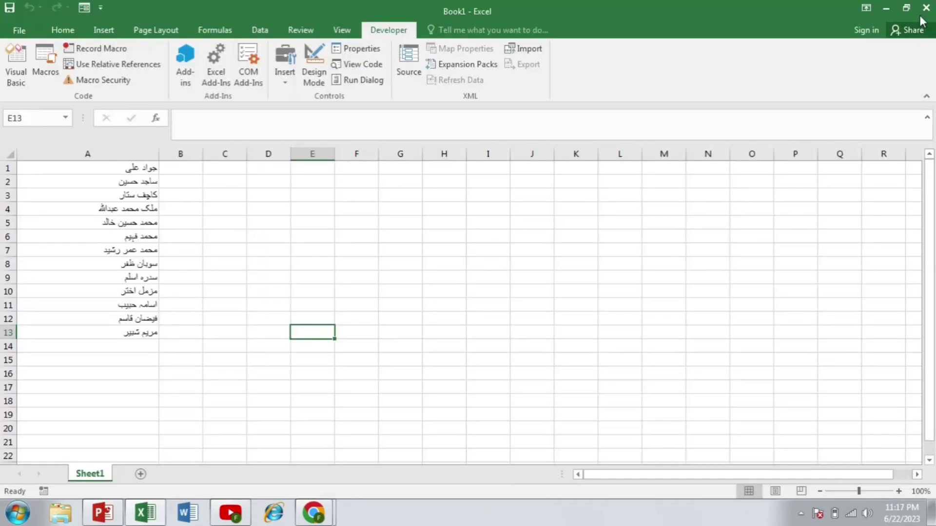
click(932, 346)
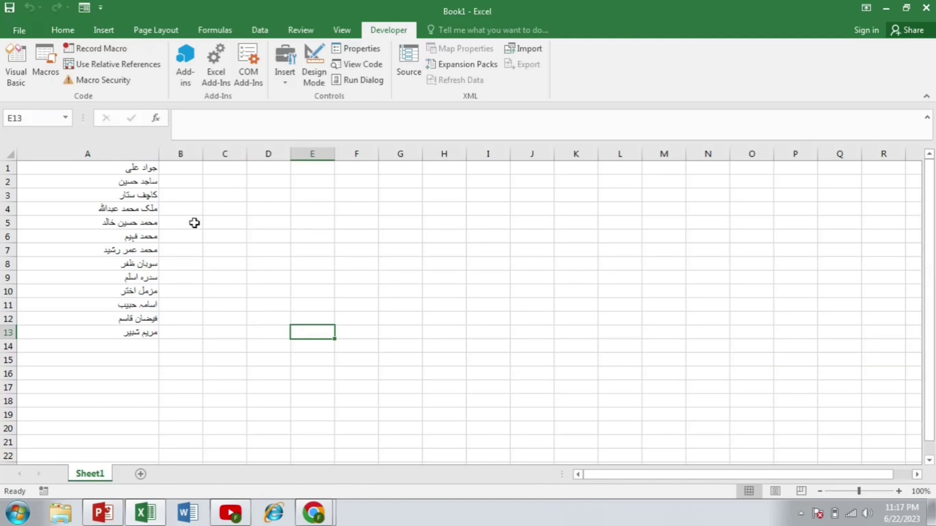